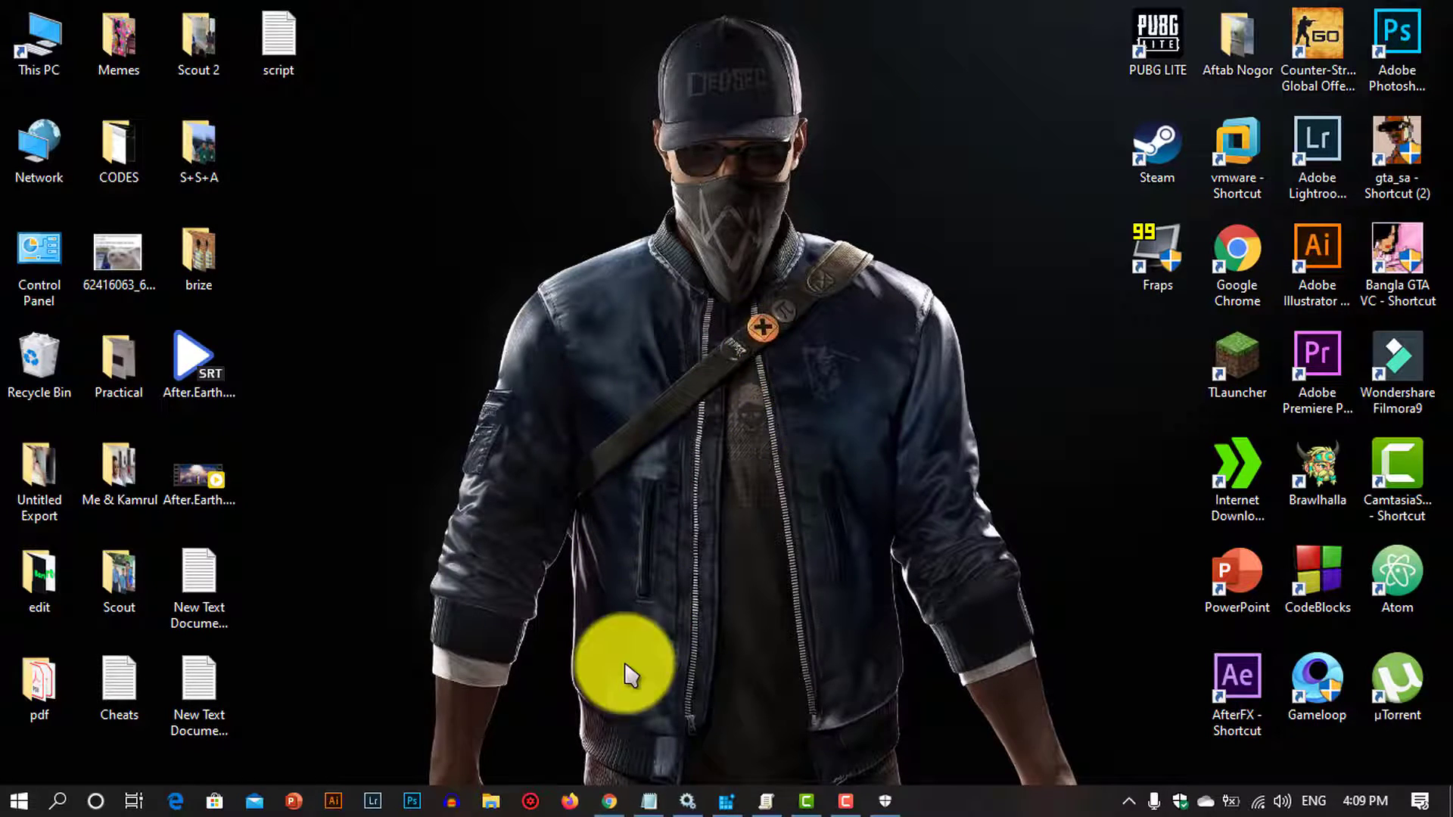
- Bring up Windows Security and its Virus & threat protection page showing no current threats
click(886, 801)
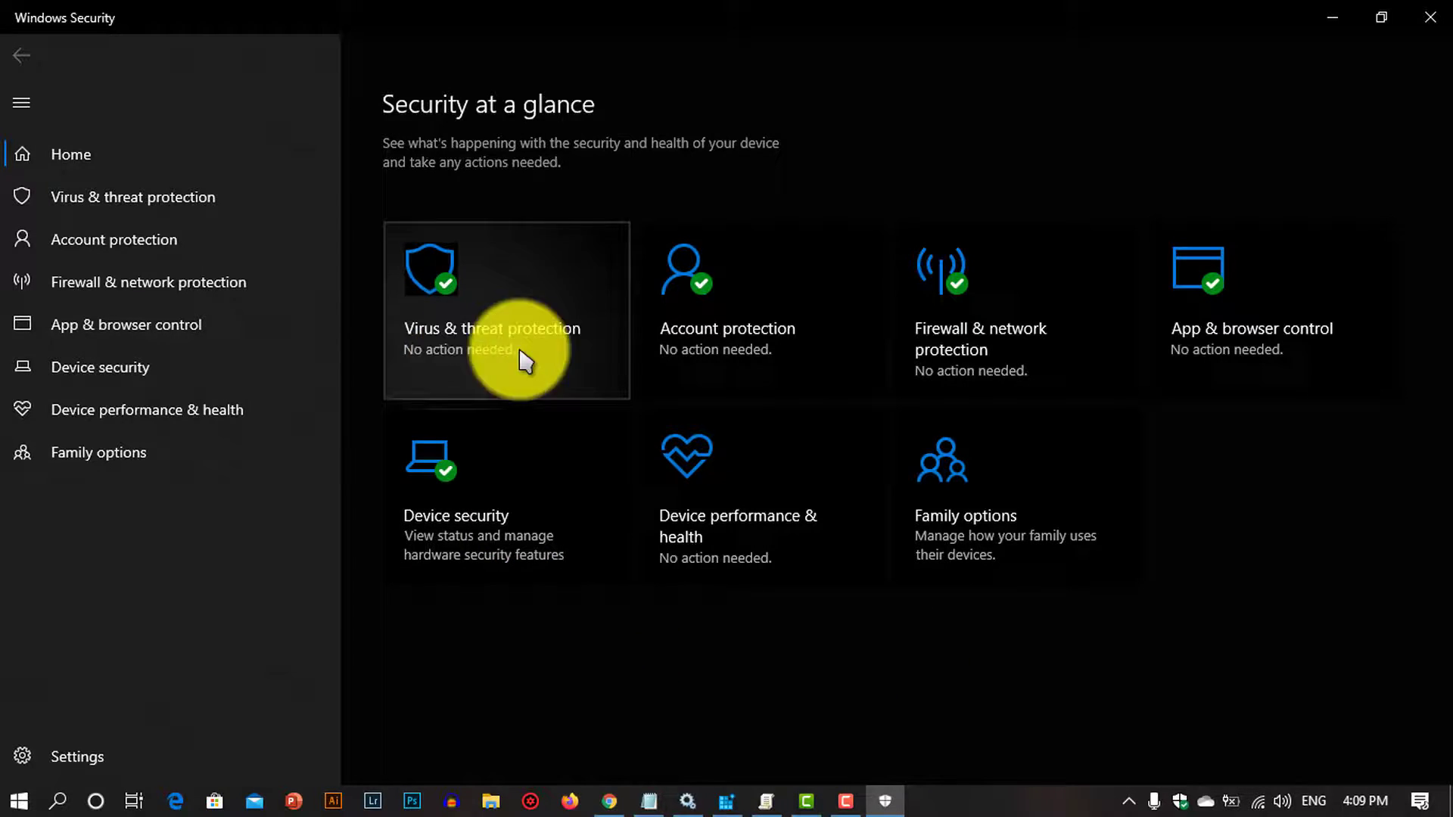
click(481, 331)
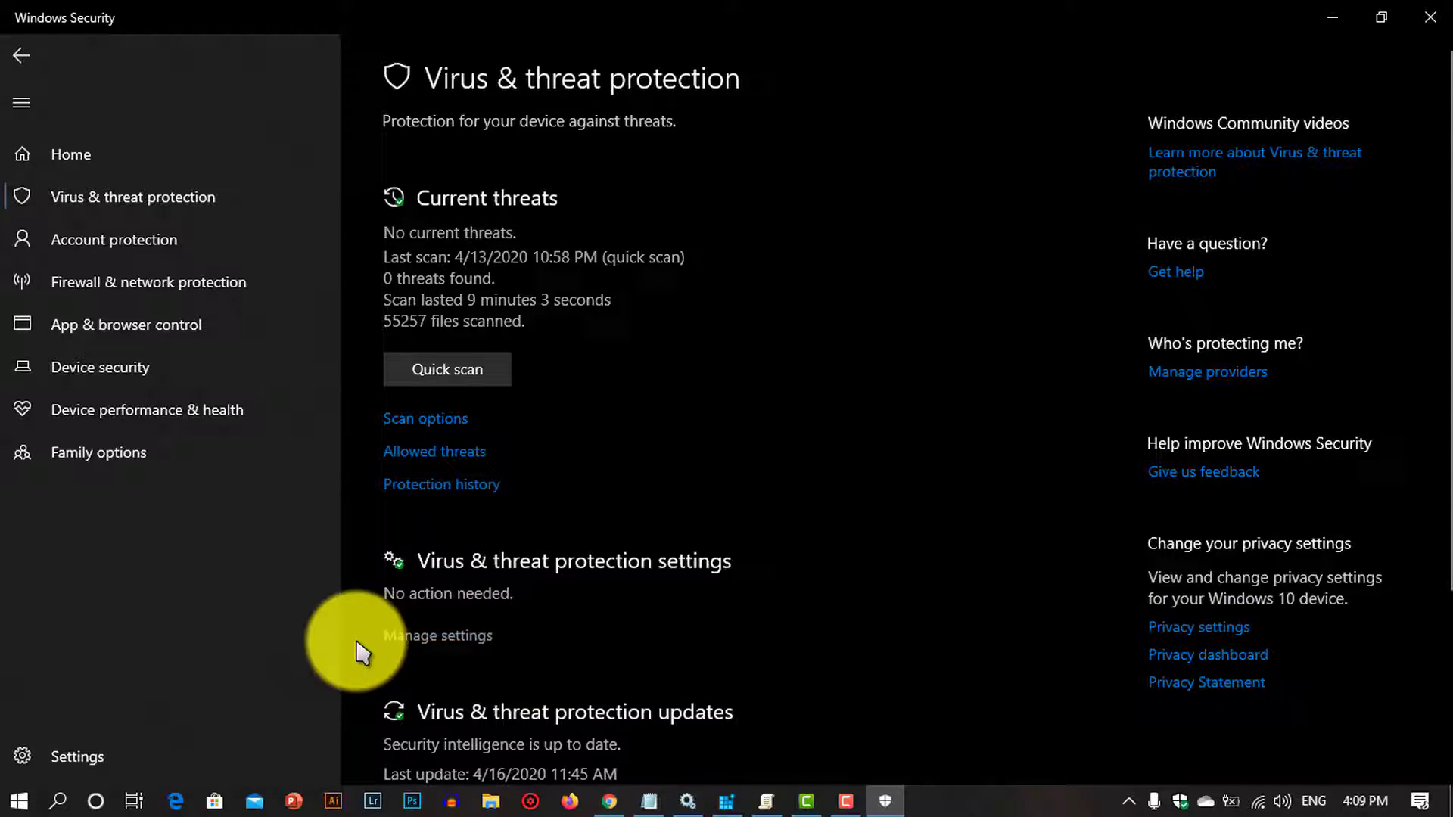
- Launch the Services console from a taskbar search for 'services'
click(57, 800)
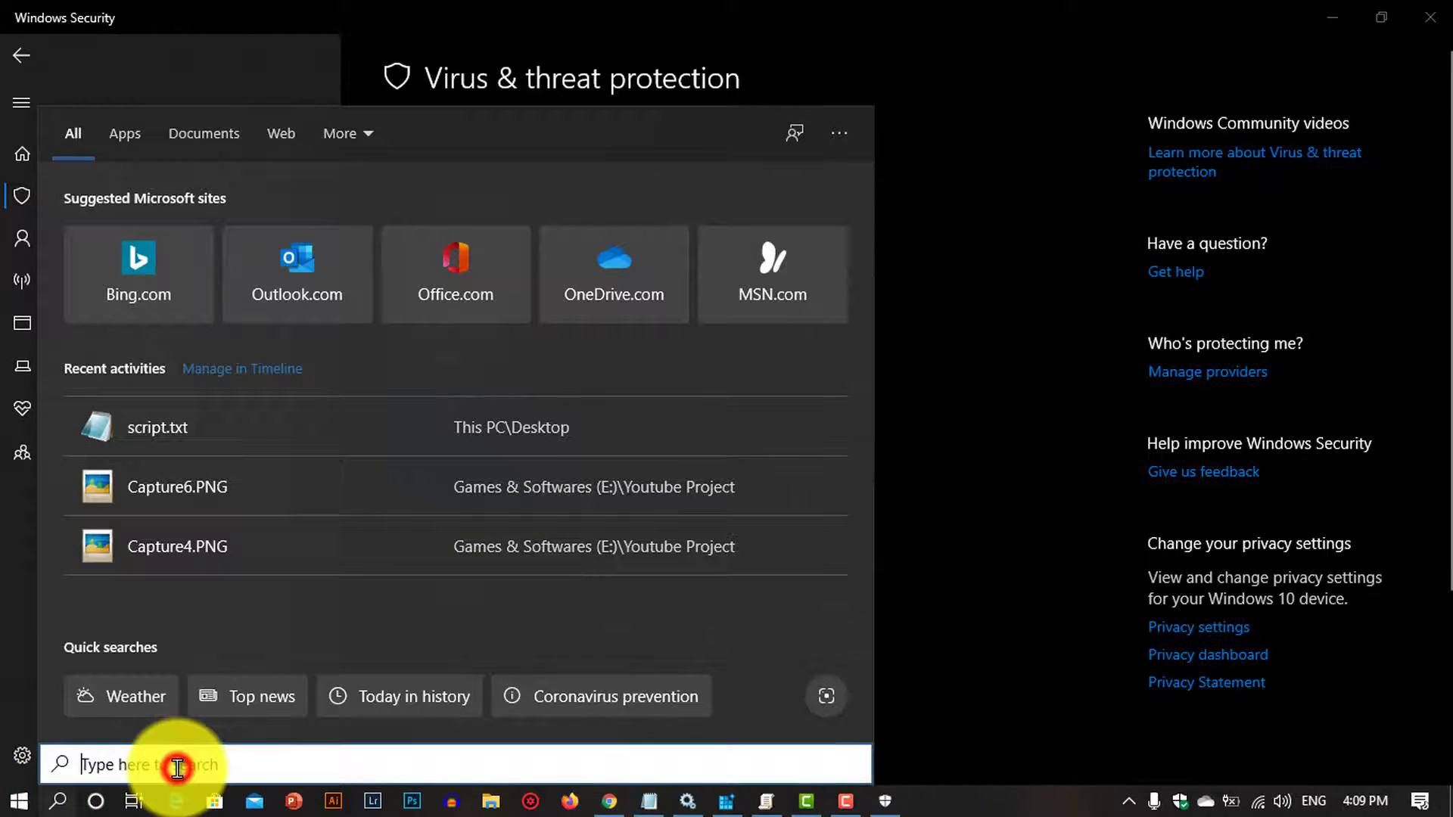
click(177, 767)
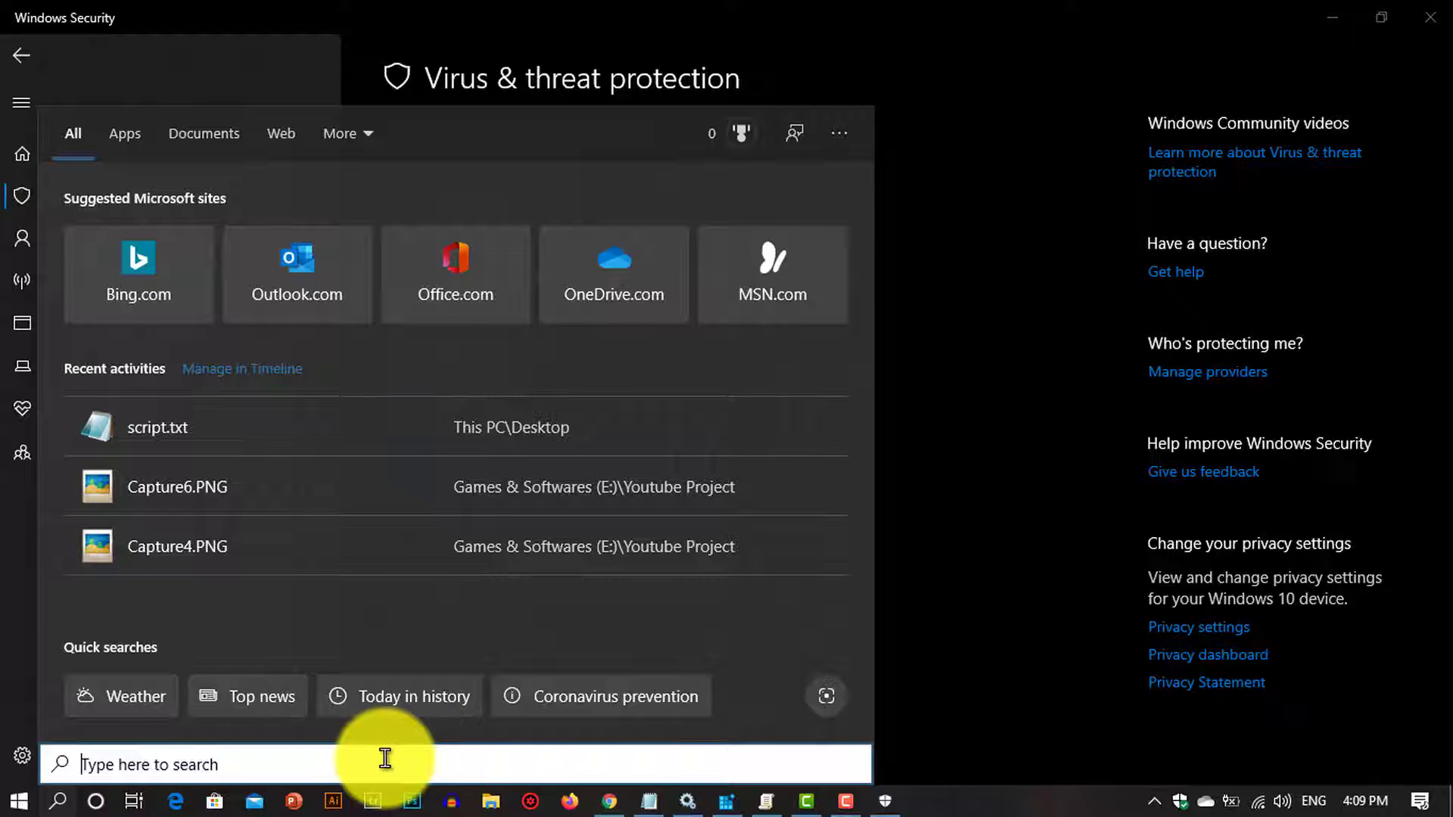
text(ser)
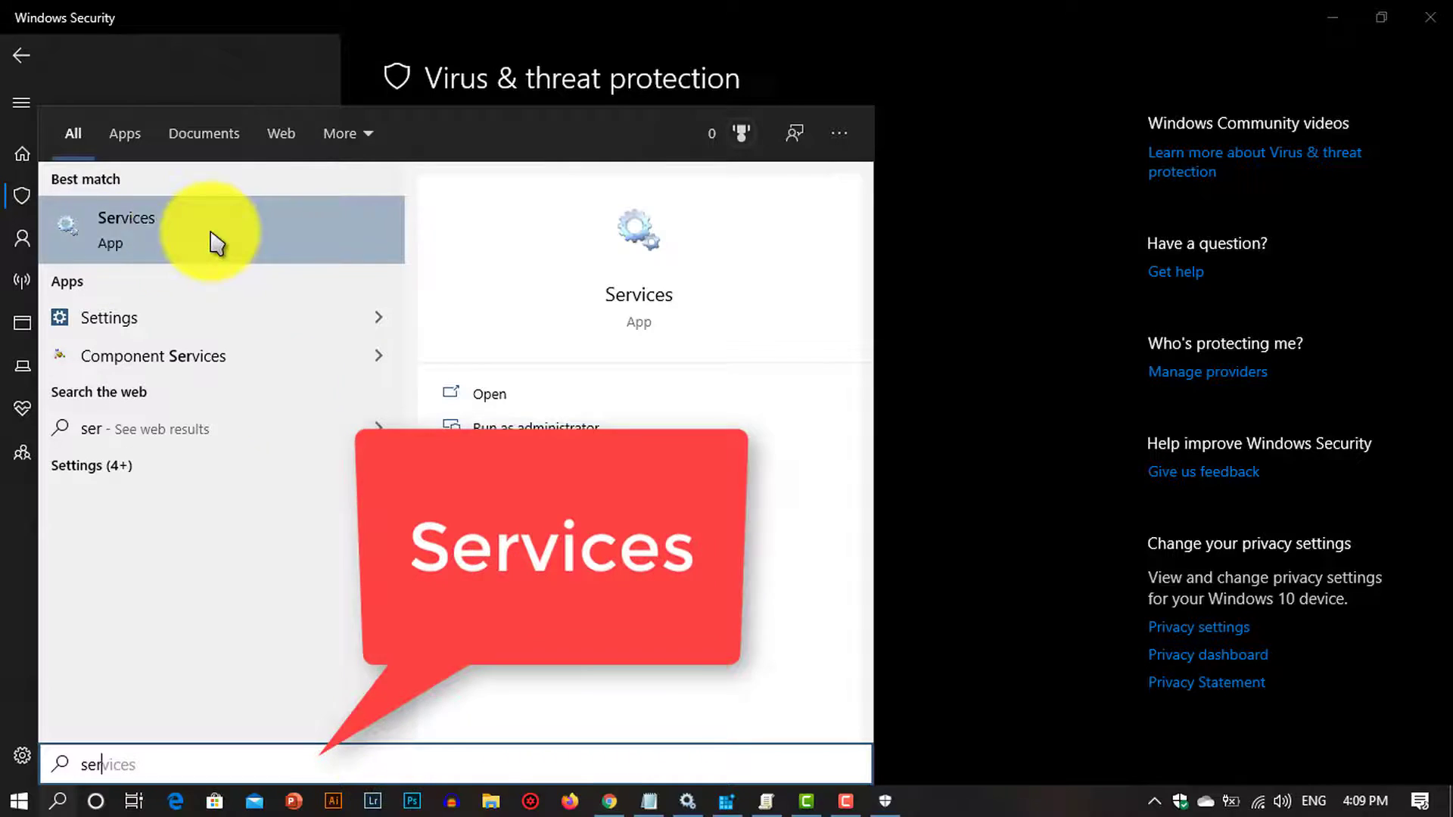
click(204, 237)
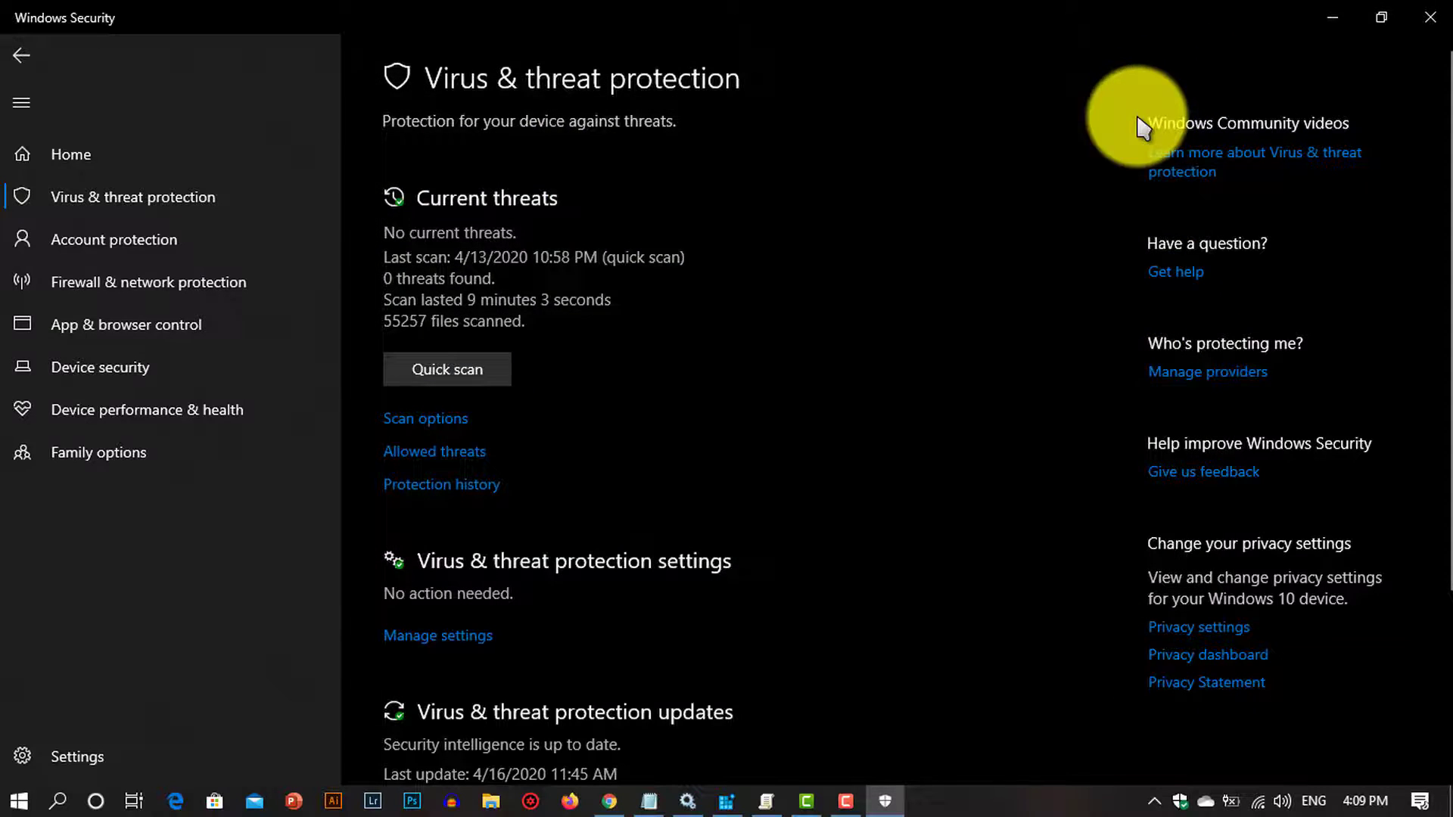
- Confirm Windows Defender Antivirus Service is Running with Automatic startup, then minimize Services
click(691, 801)
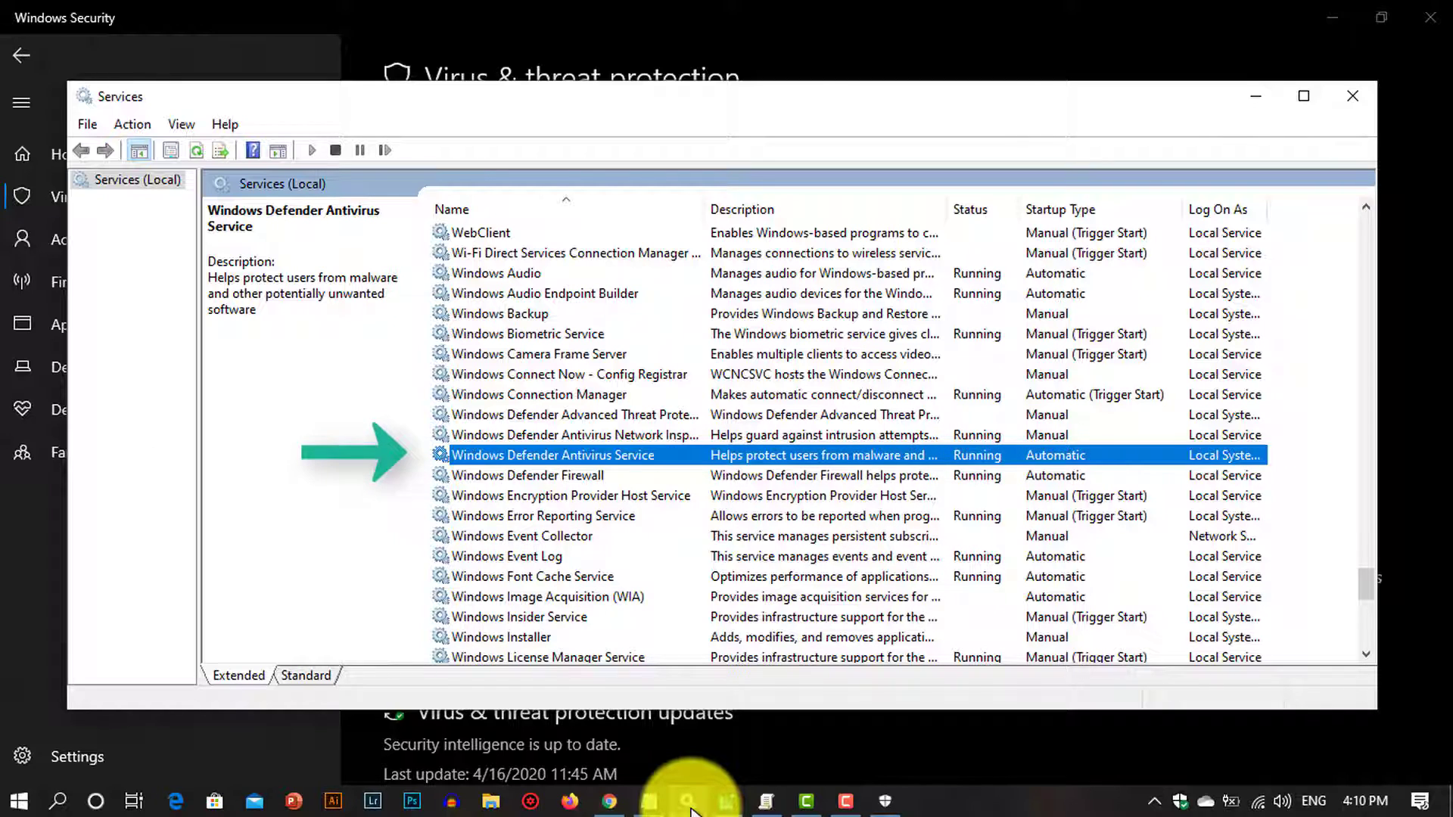
key(Return)
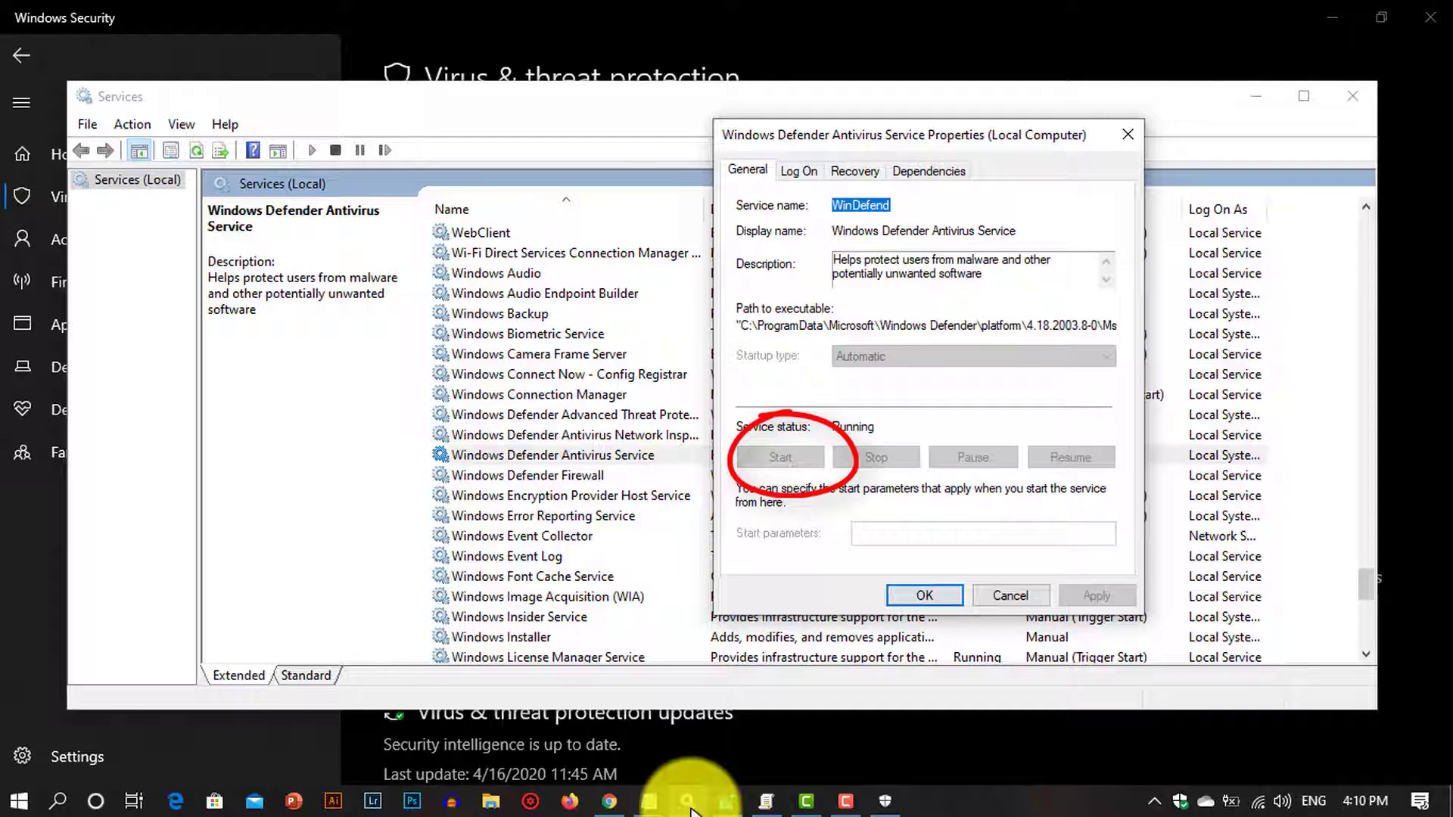
key(Return)
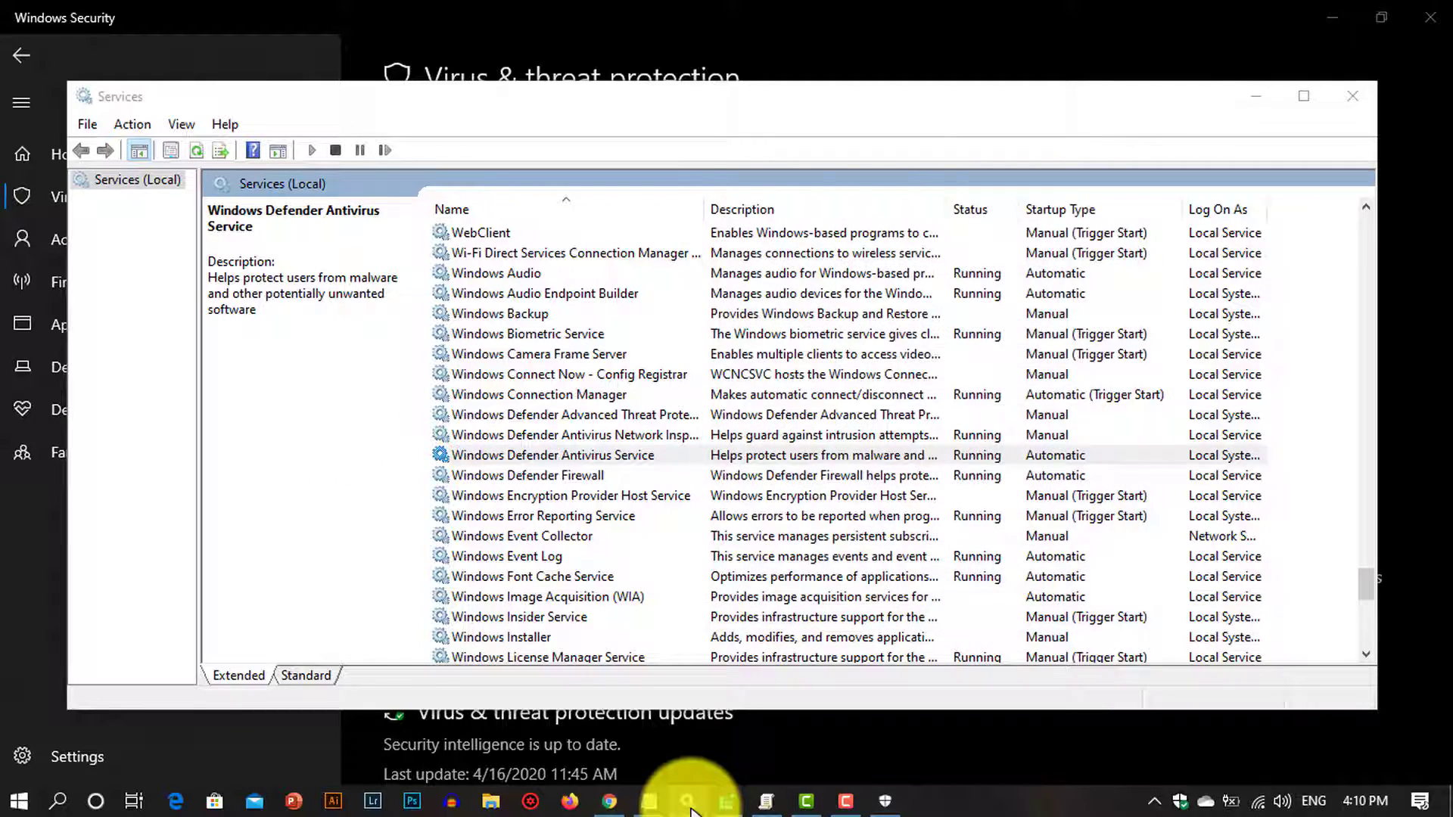
click(690, 808)
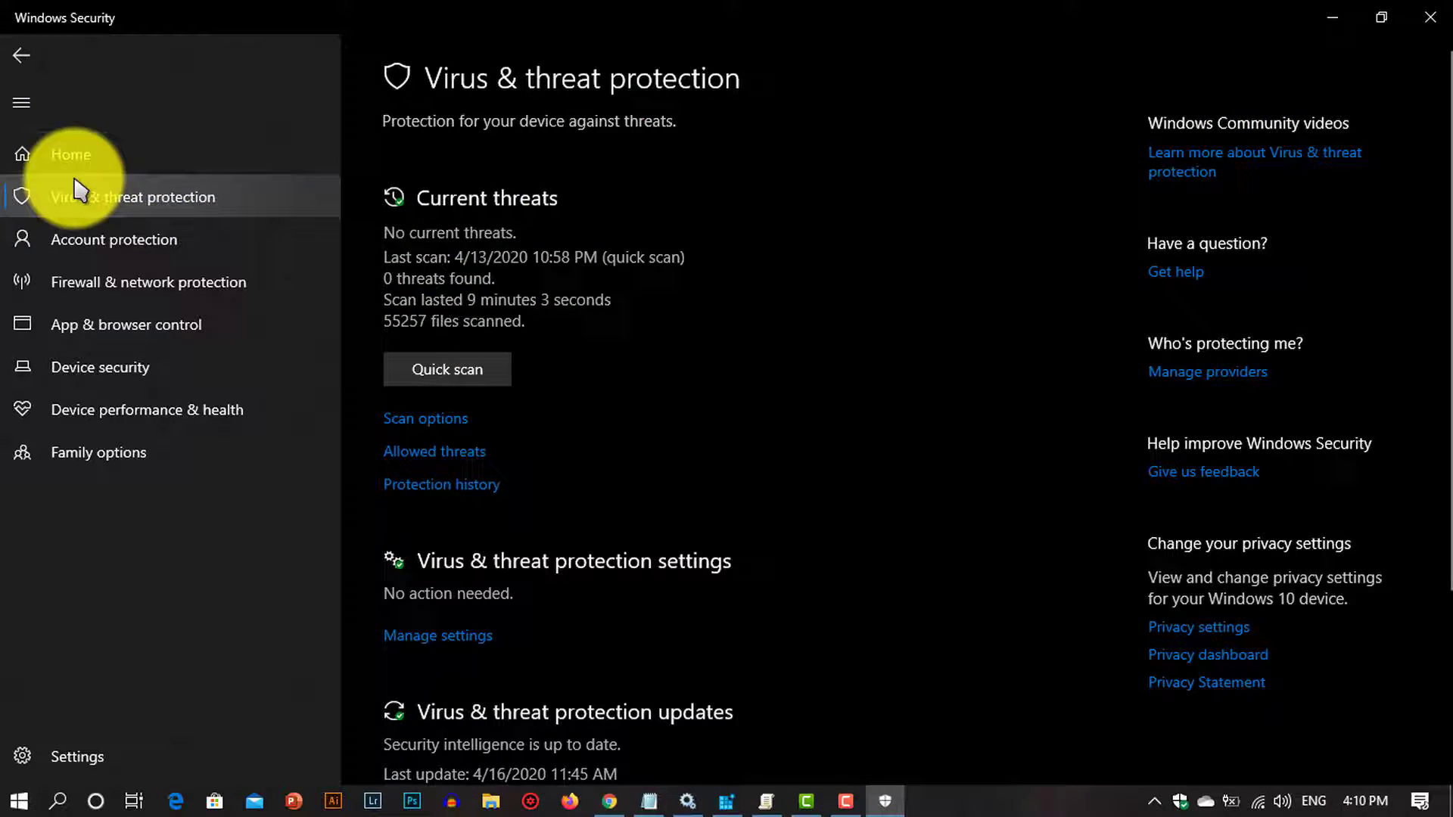
- Return Windows Security to Home and launch Registry Editor from a 'regedit' search
click(24, 56)
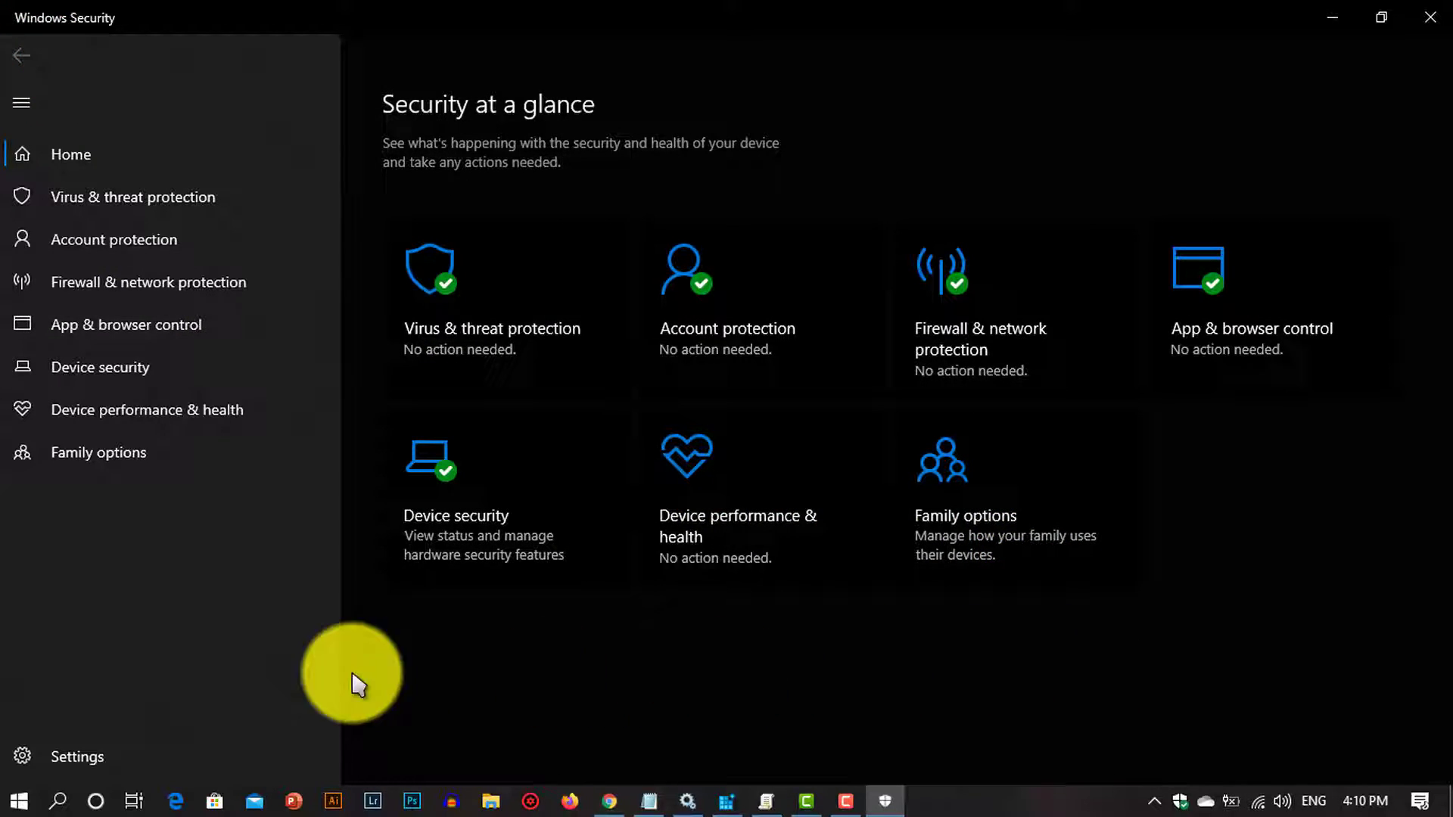
click(56, 801)
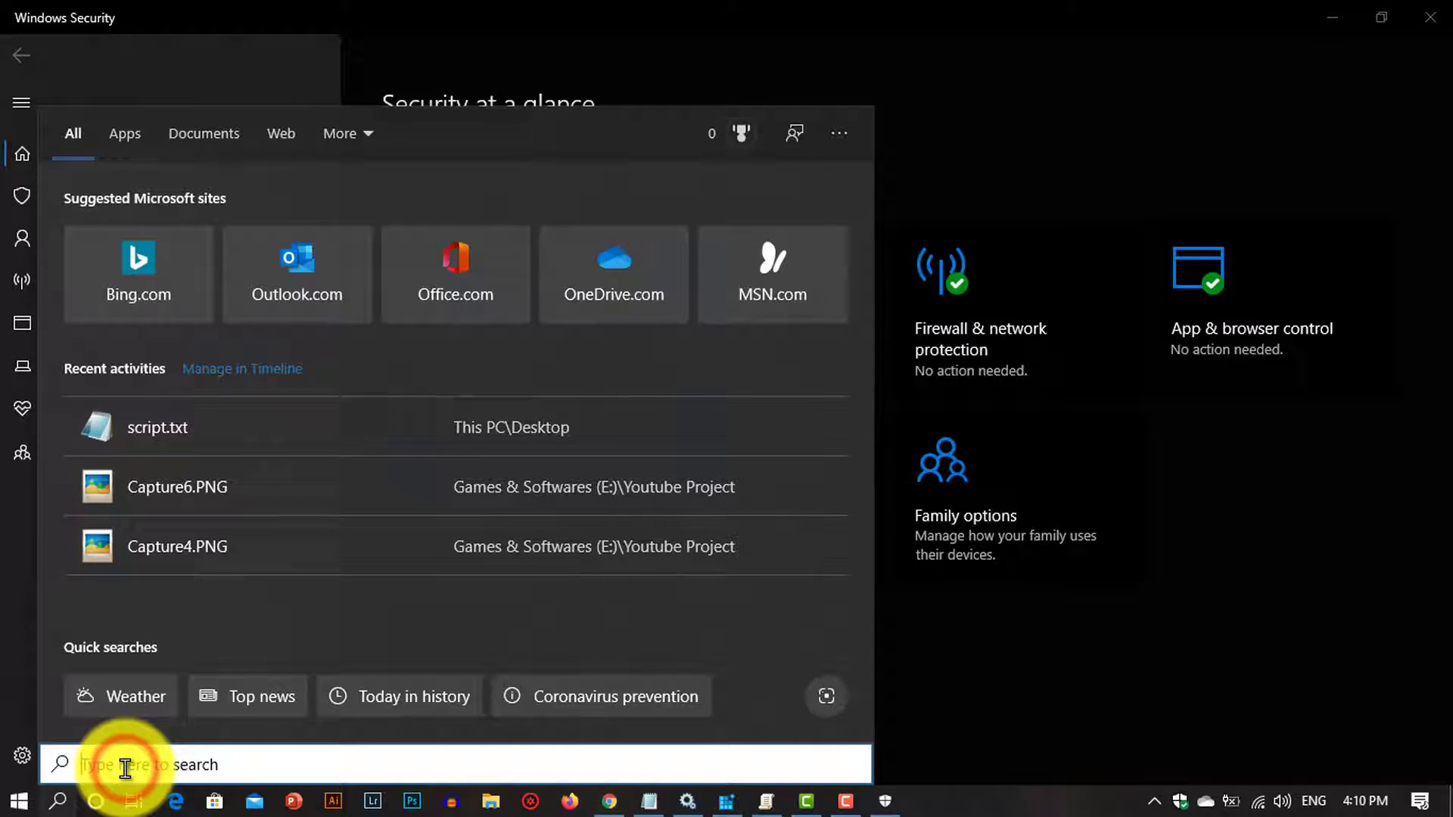
text(re)
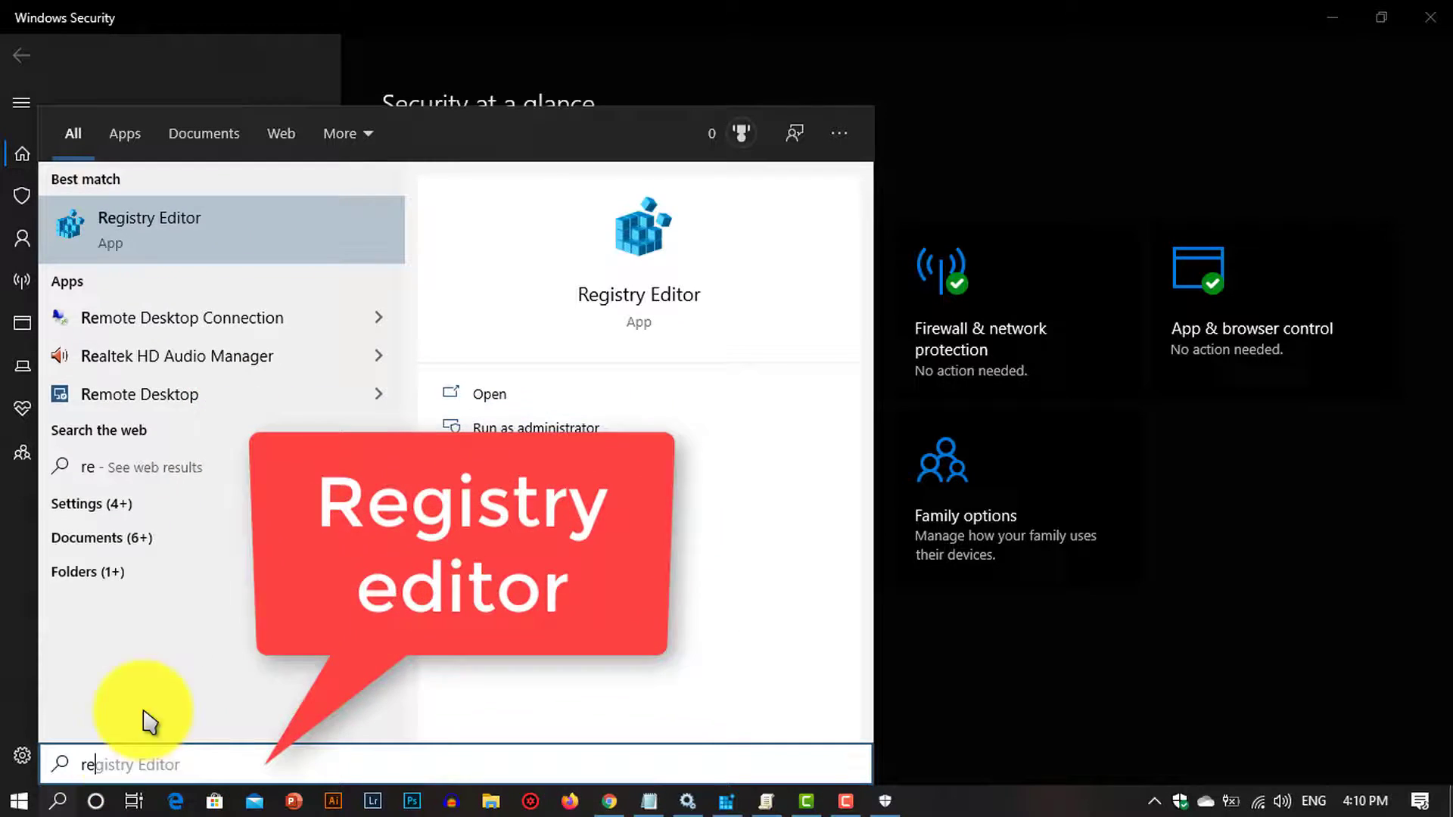
click(205, 244)
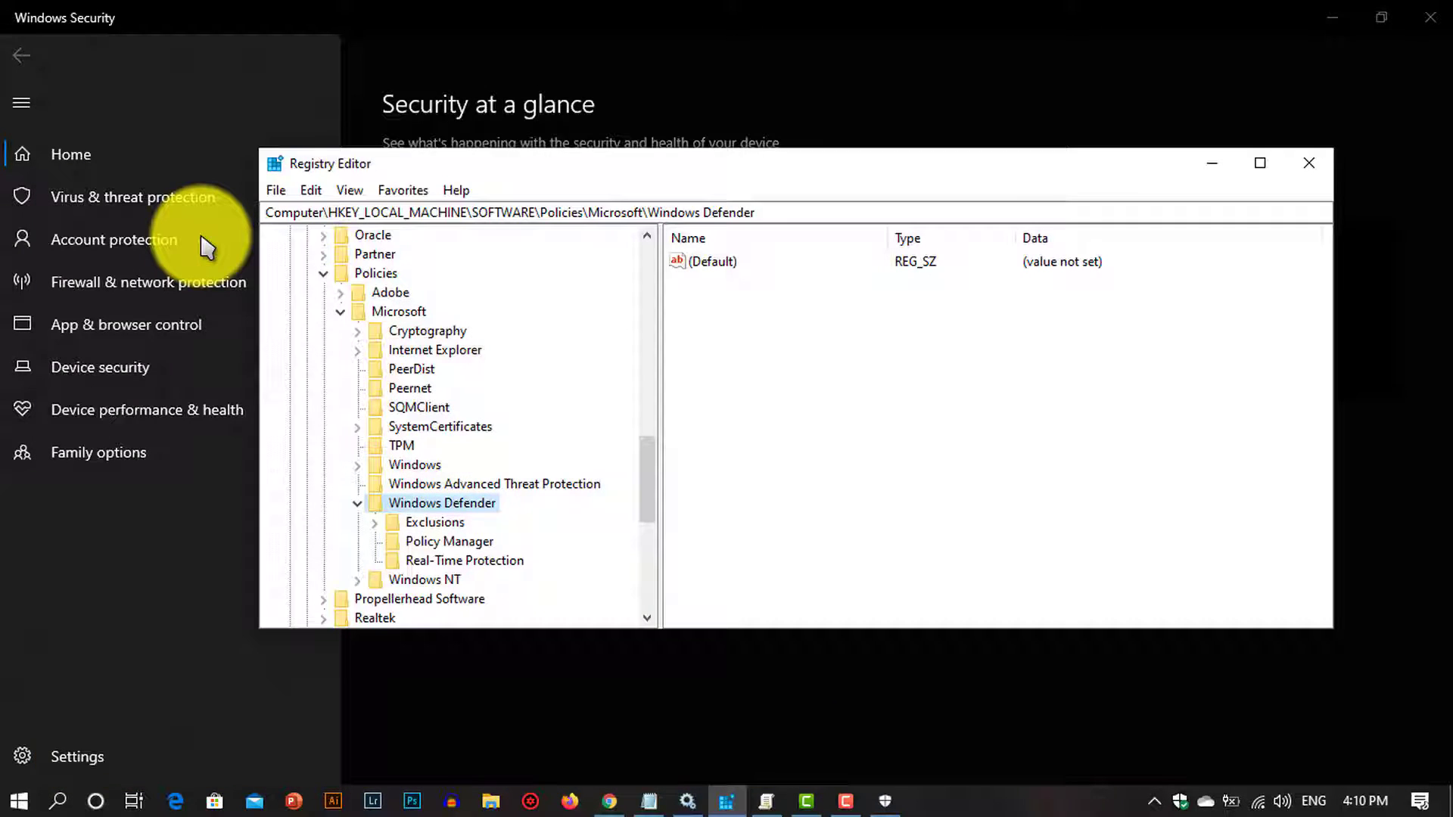
- Inspect HKLM\SOFTWARE\Policies\Microsoft\Windows Defender, holding only its unset default value, then close Registry Editor
key(ctrl+l)
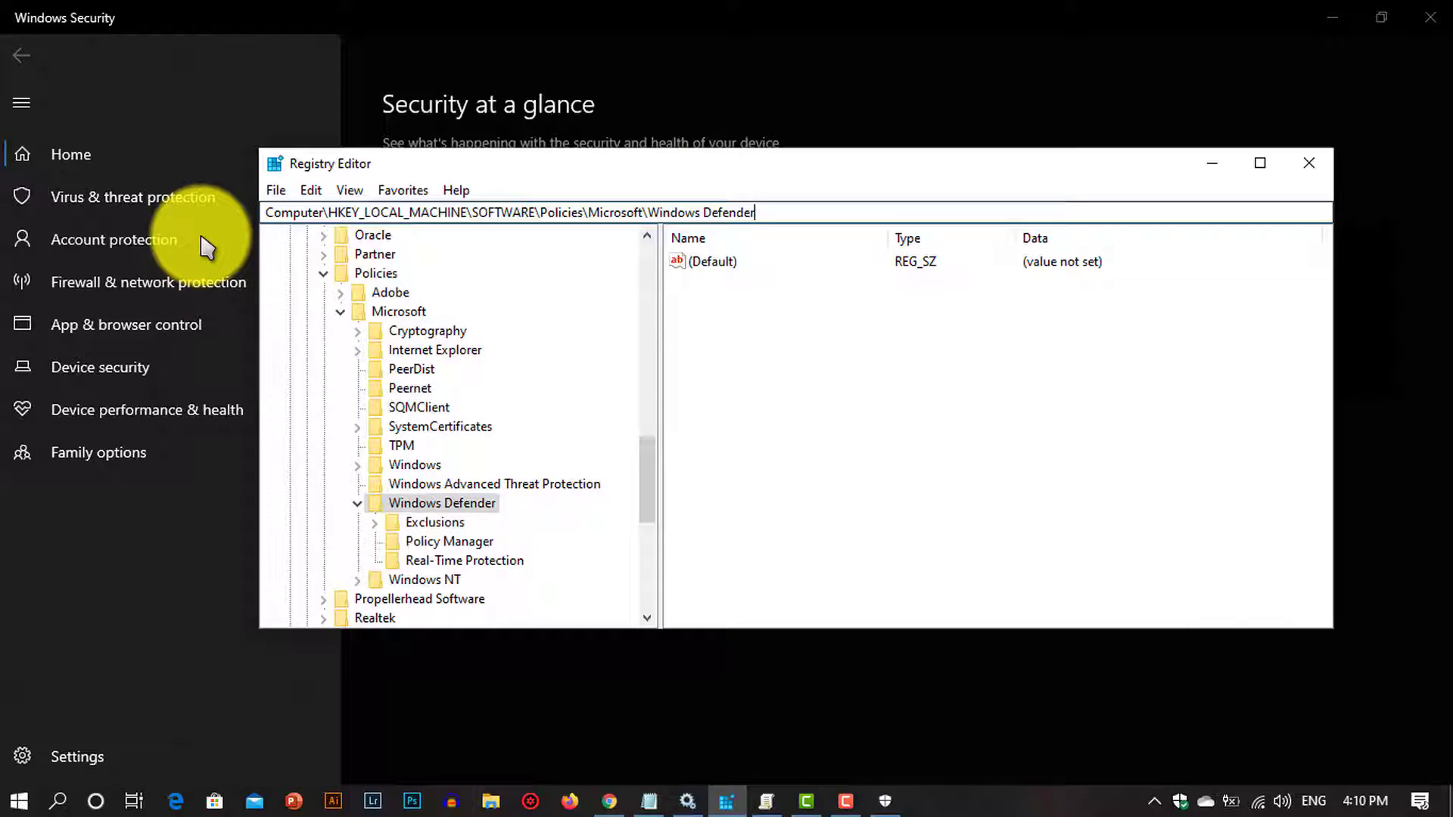
key(shift+Home)
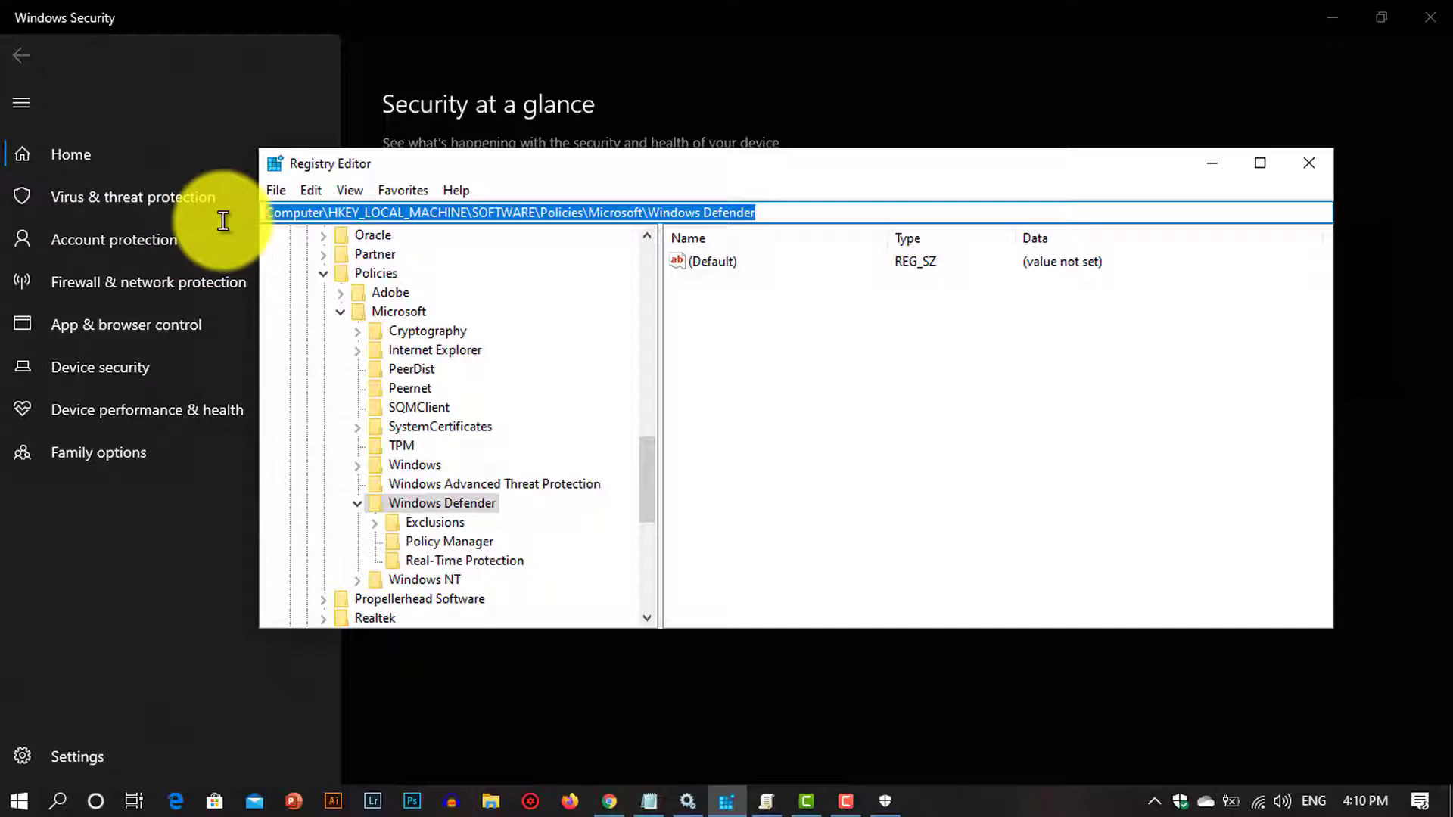
key(End)
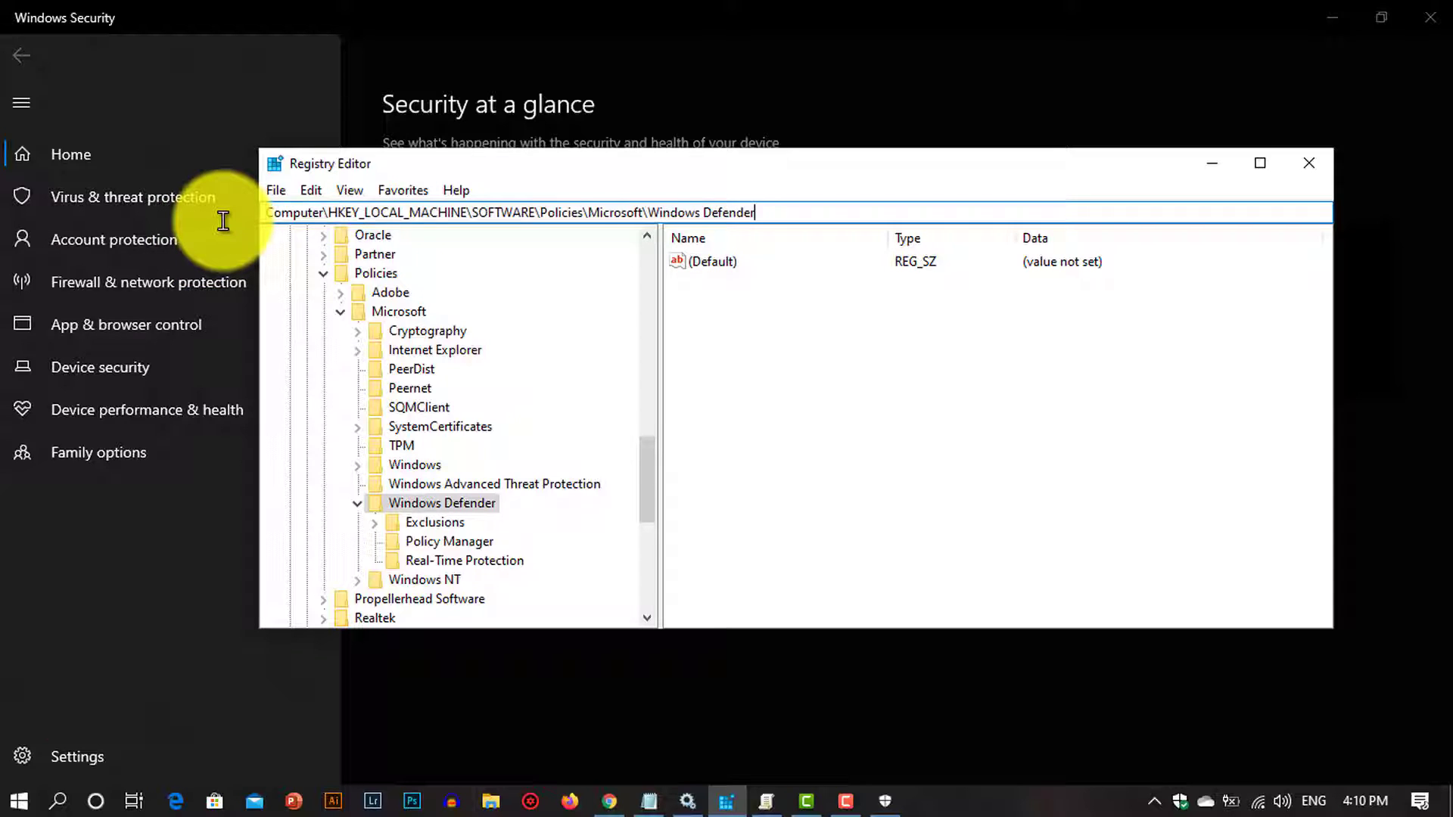
key(shift+Home)
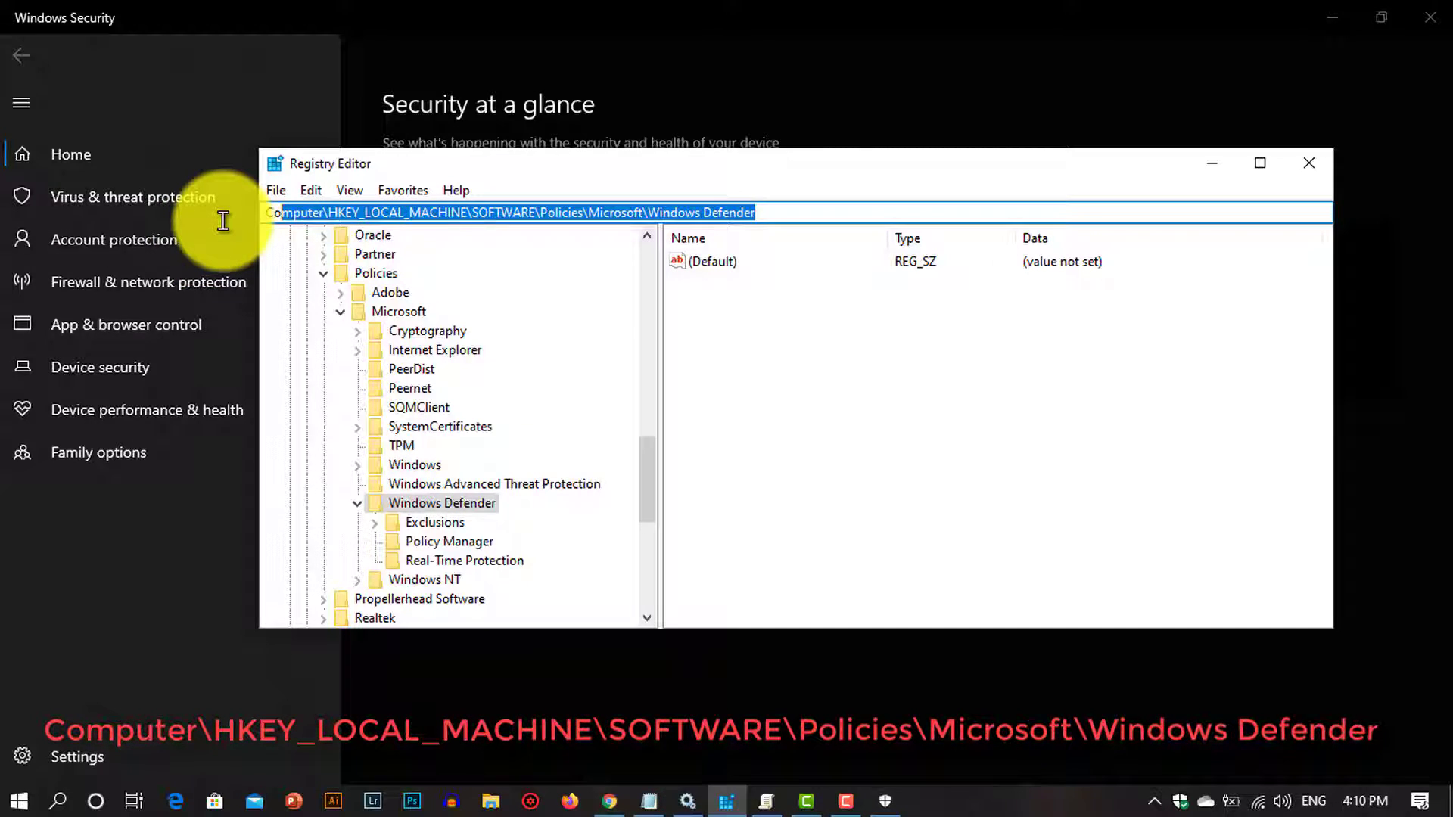
key(End)
key(shift+Home)
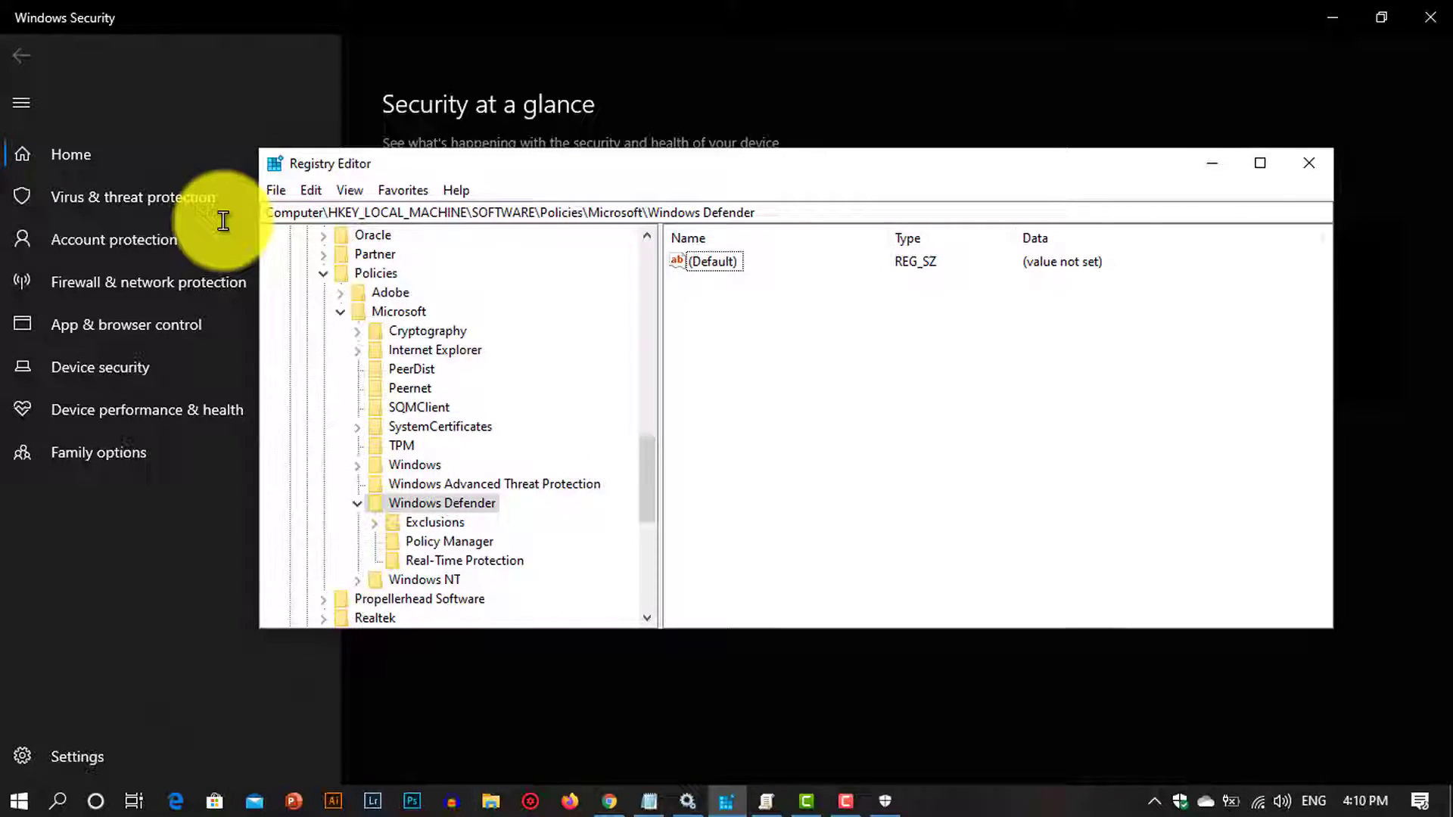
click(223, 220)
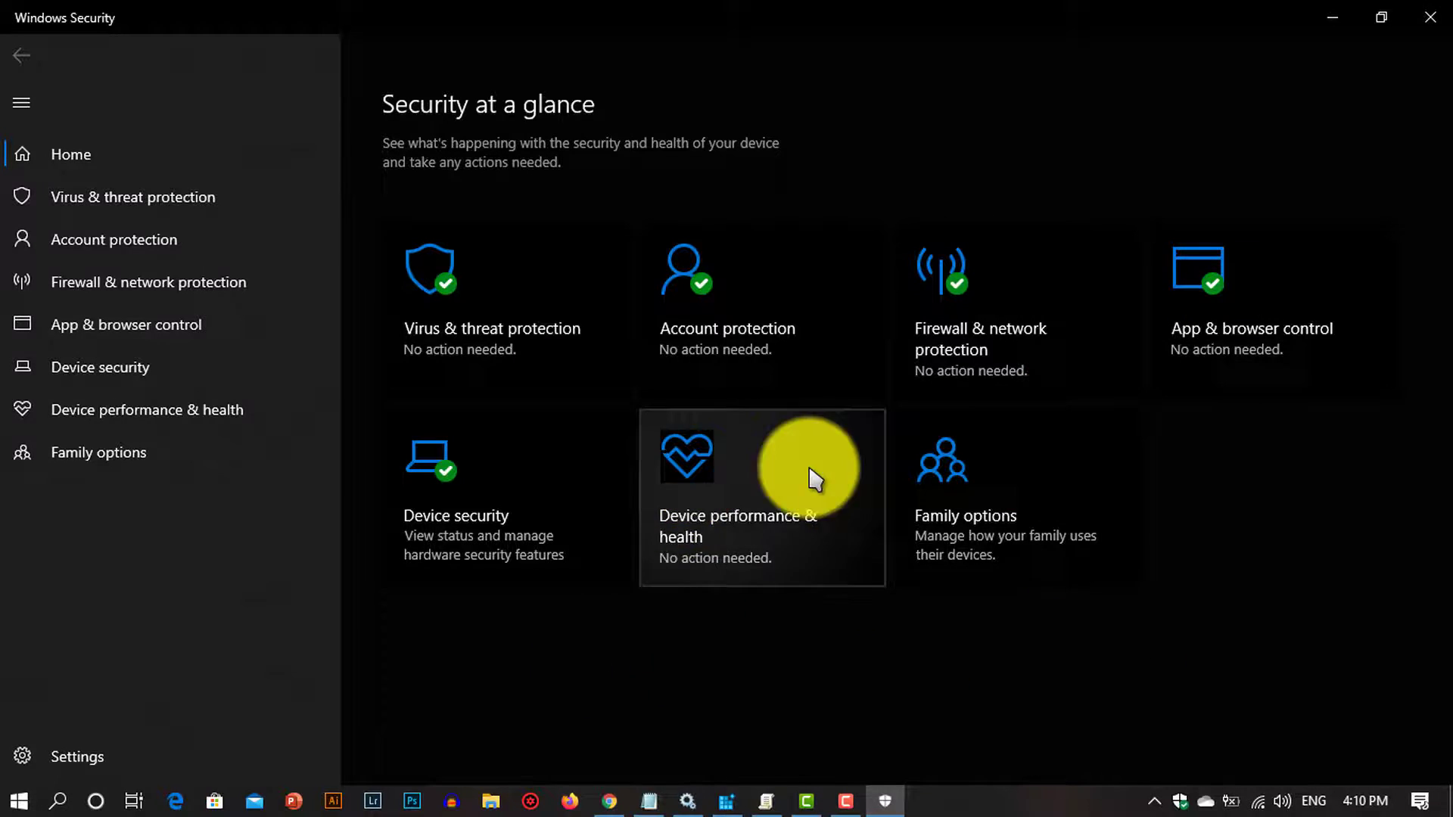
- Minimize Windows Security, view the Start menu power options, then dismiss them back to the desktop
click(1337, 16)
click(18, 801)
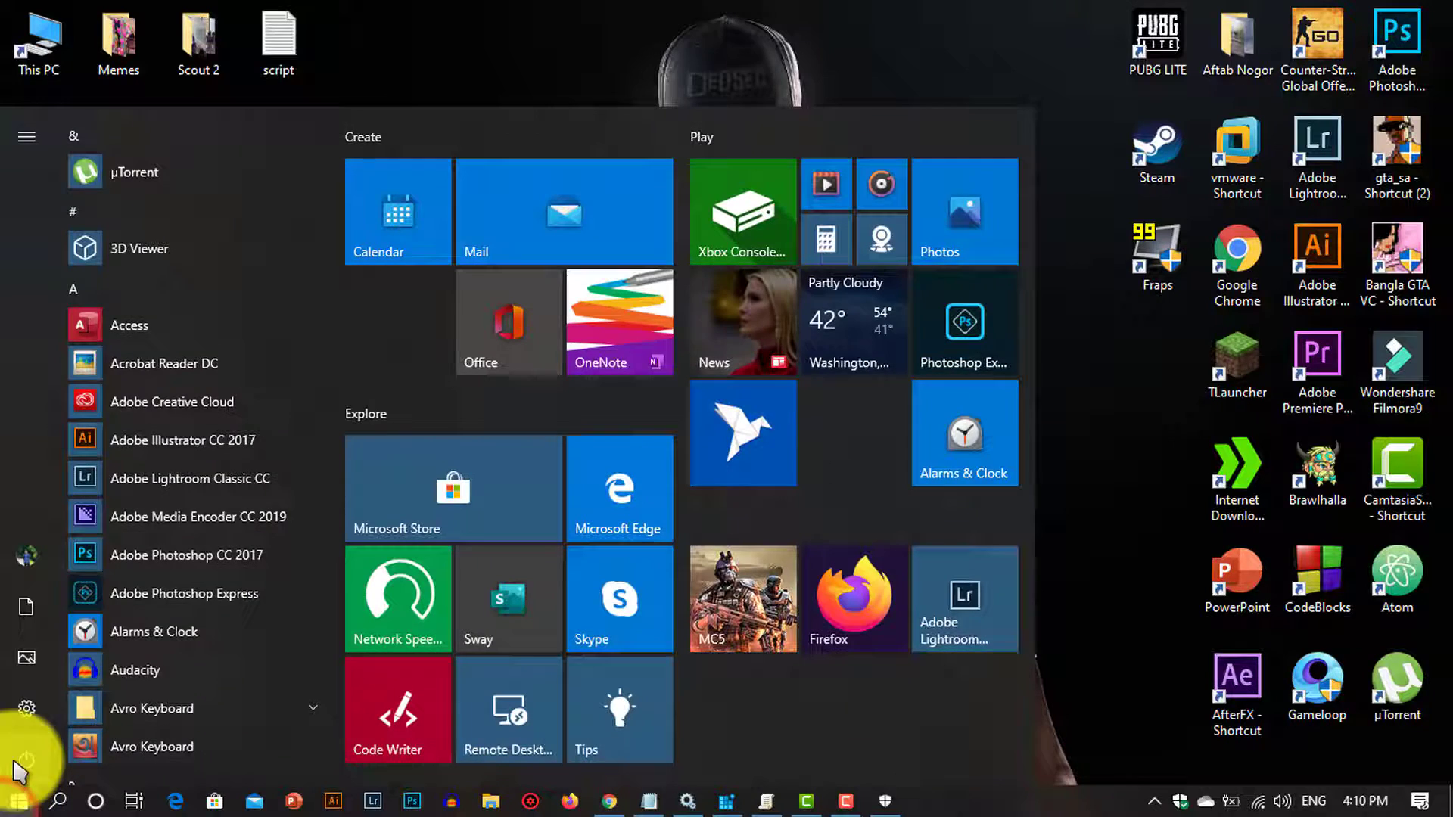
click(24, 766)
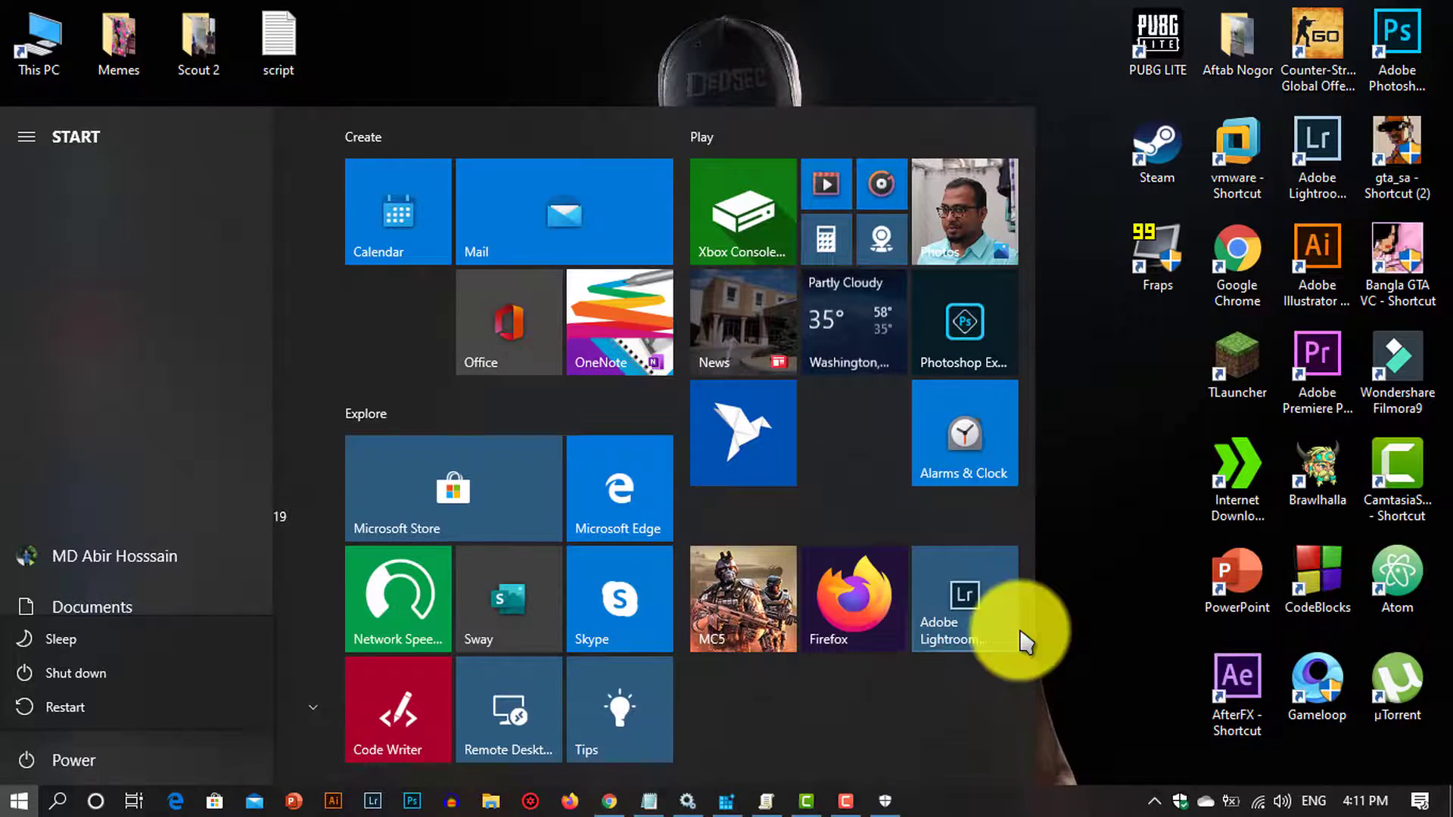
click(1071, 571)
click(1106, 502)
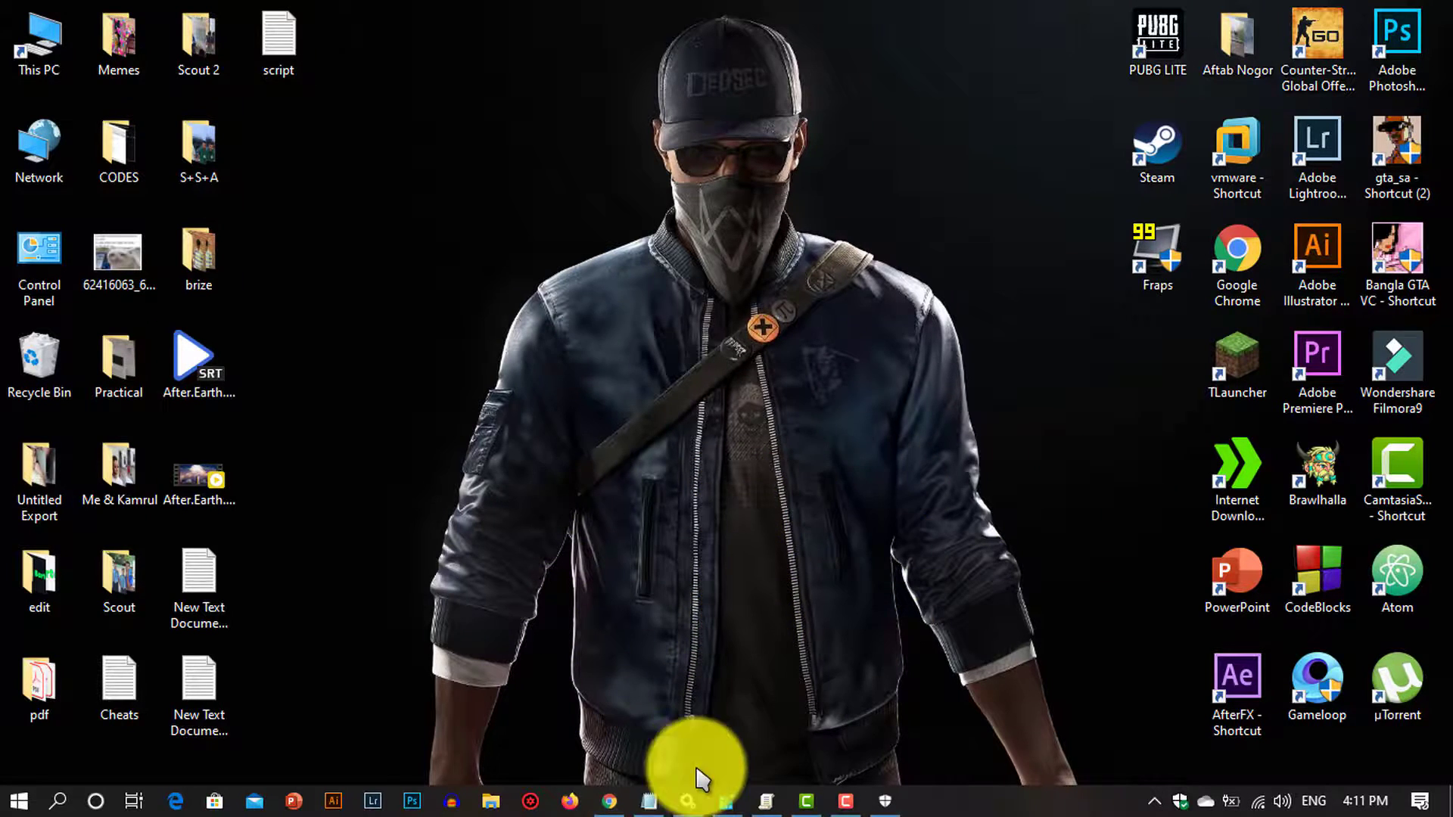
- Launch the Local Group Policy Editor from a 'gped' search
click(56, 802)
text(g)
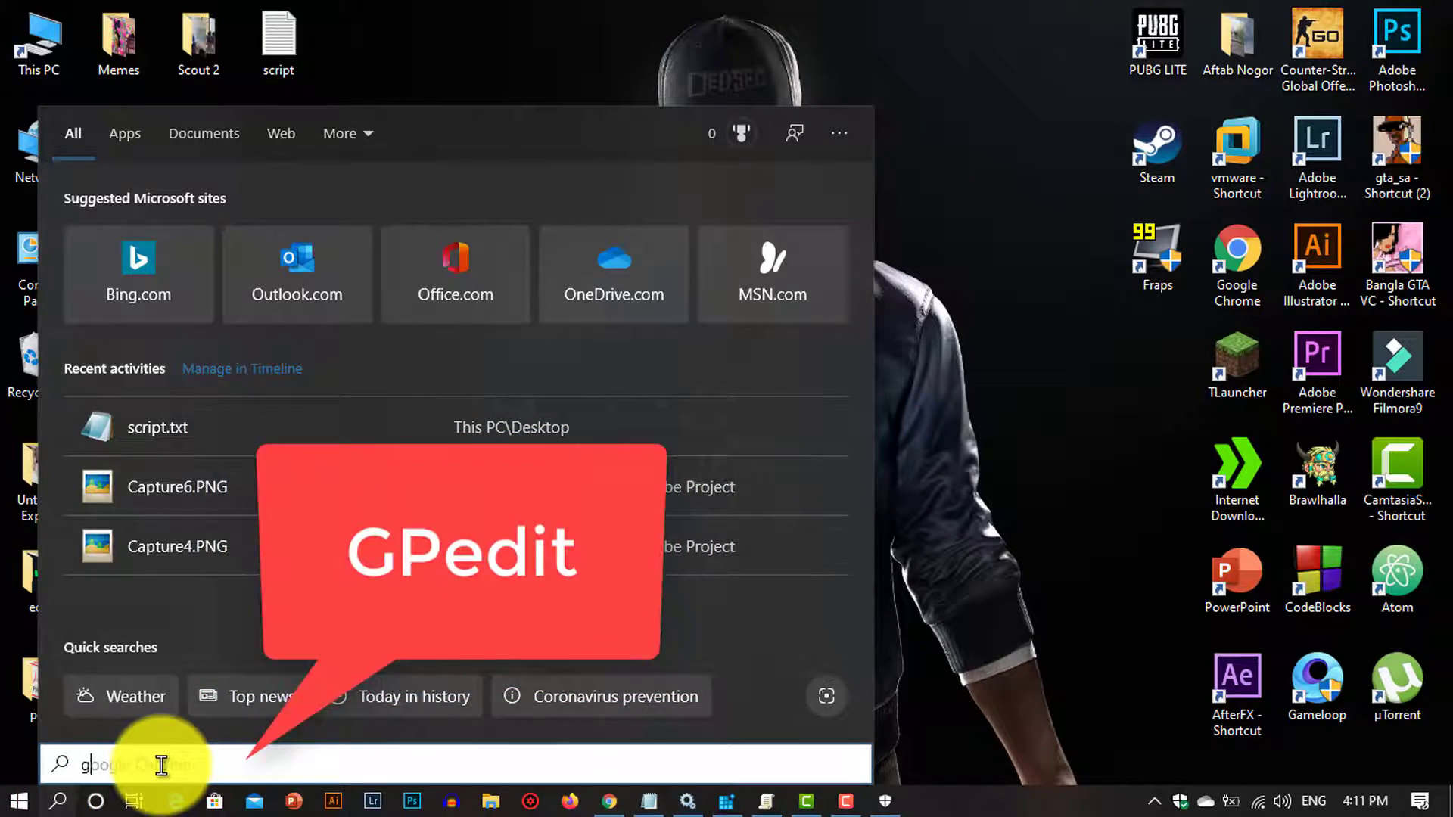
text(p)
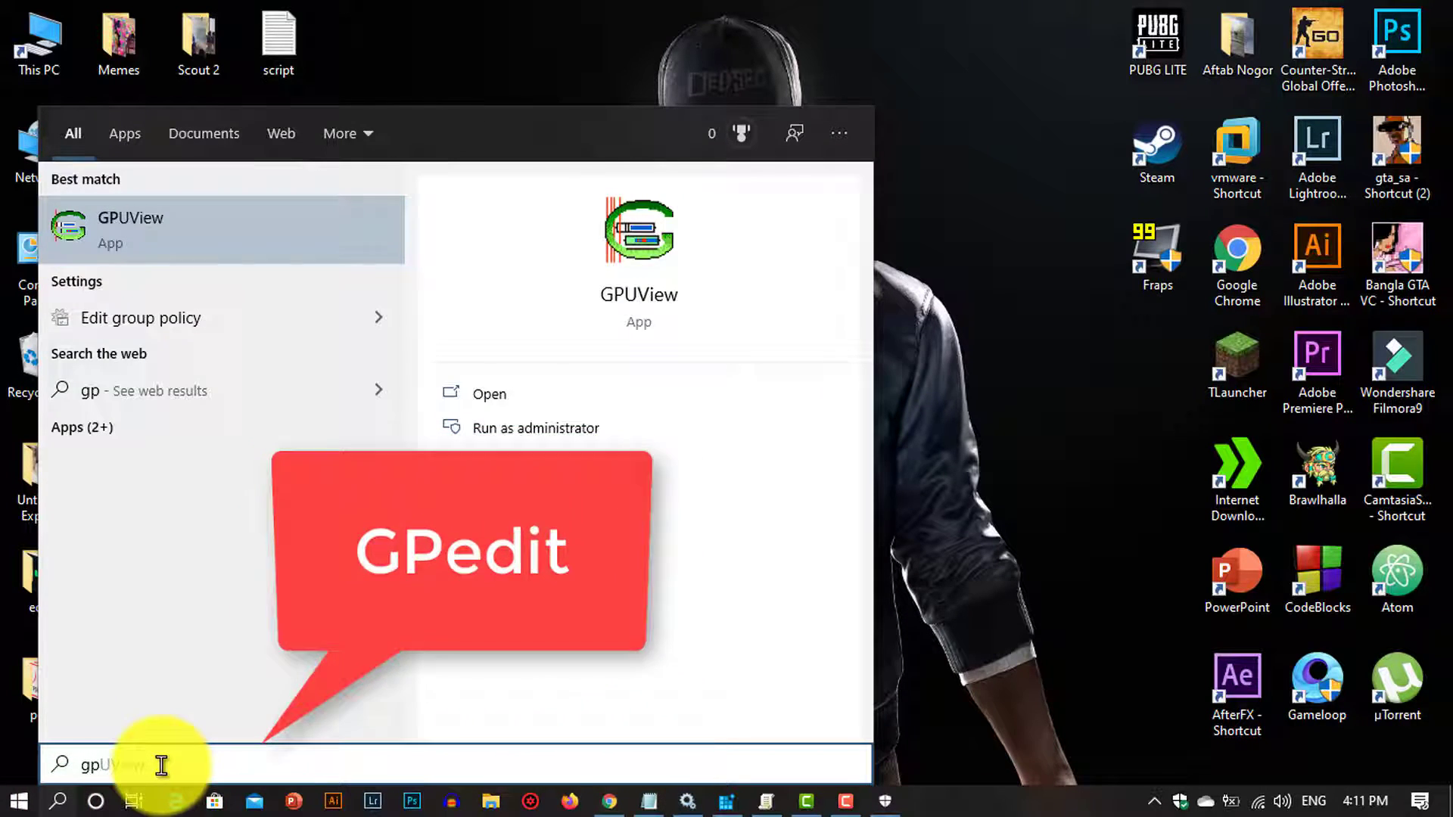
text(ed)
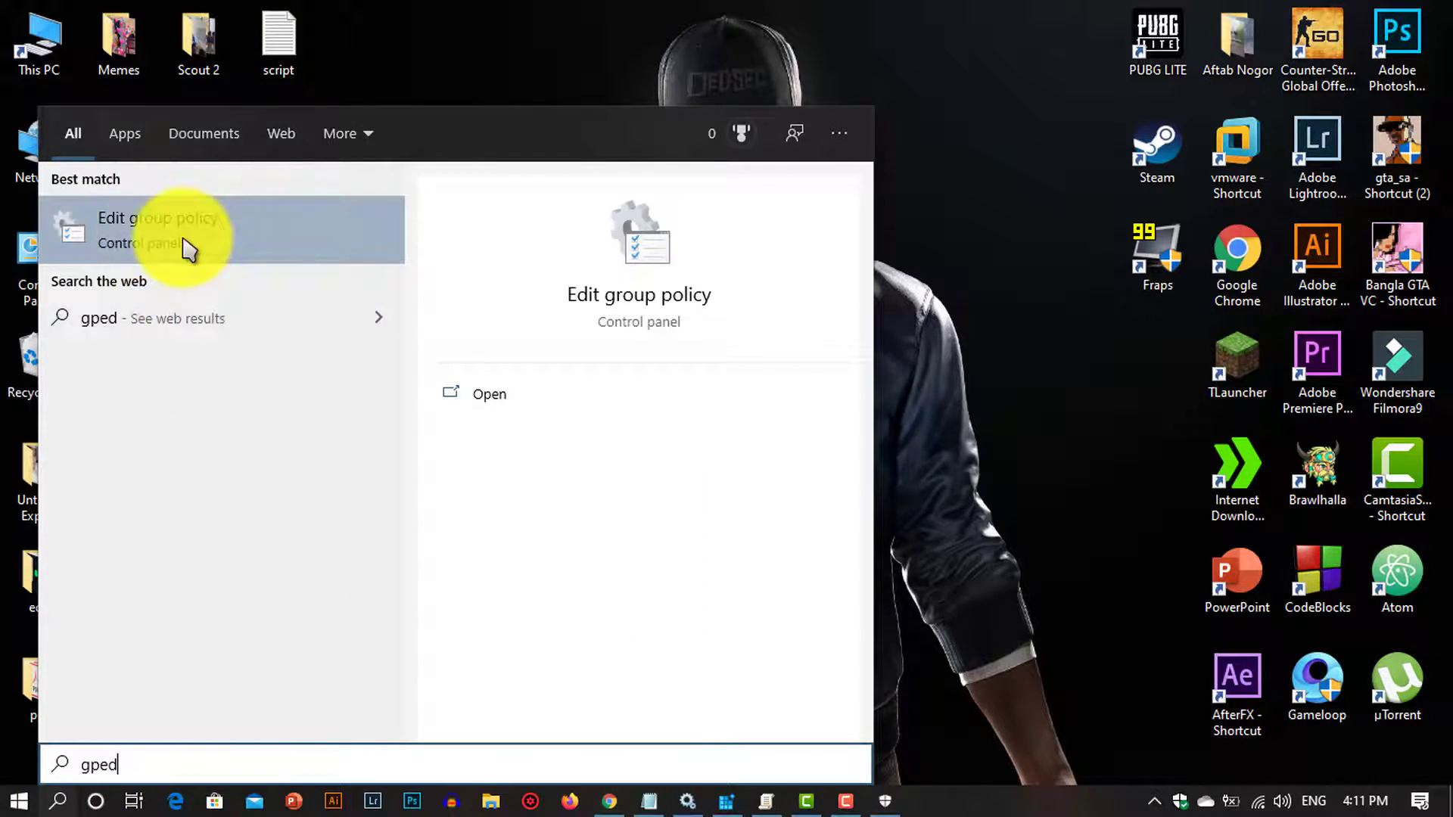
click(223, 241)
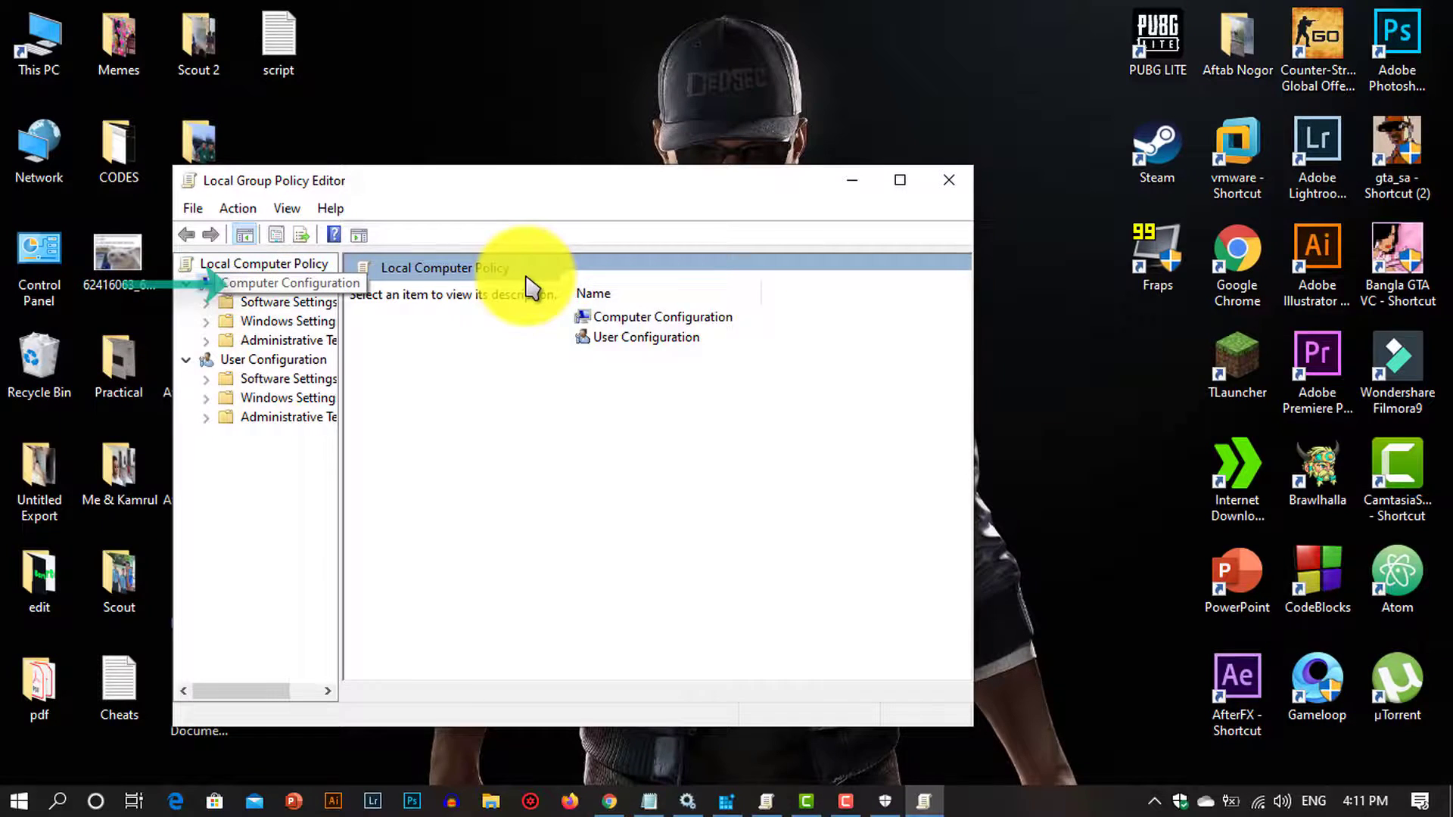
- Confirm 'Turn off Windows Defender Antivirus' under Windows Defender Antivirus is Not configured, then minimize the editor
key(Down)
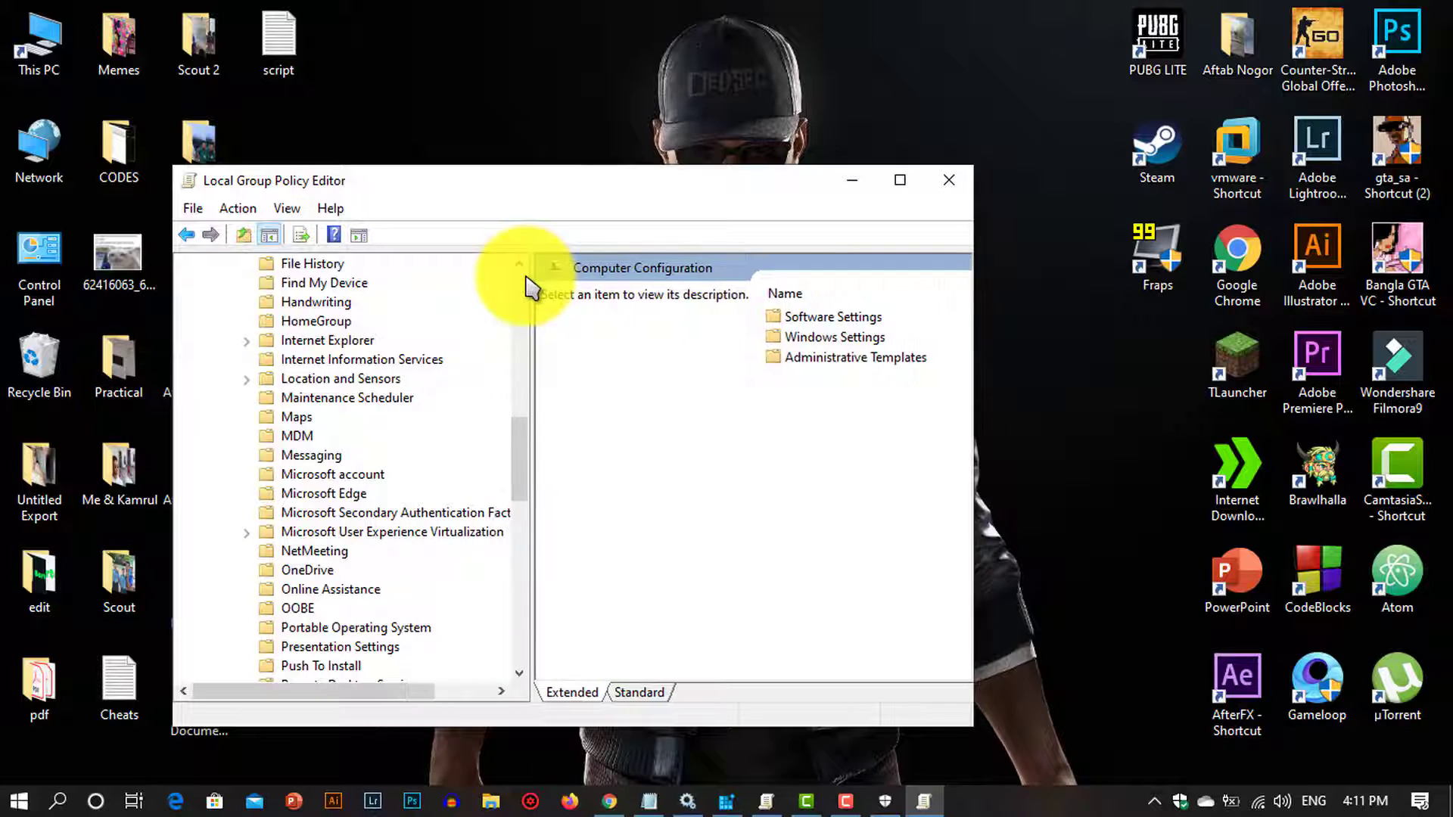
scroll(526, 286, down, 1)
scroll(526, 286, down, 1)
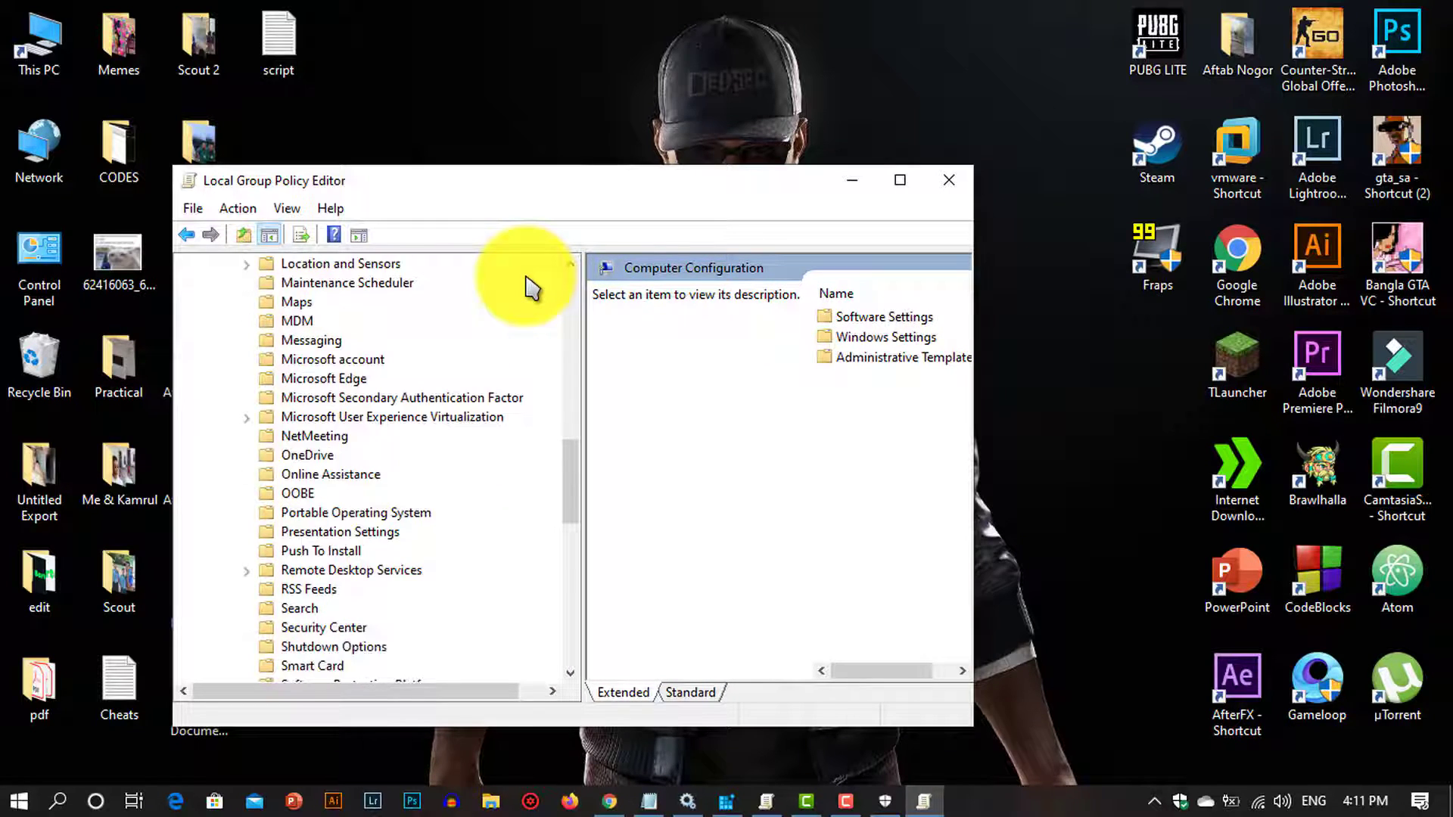
scroll(525, 286, down, 1)
scroll(526, 286, down, 1)
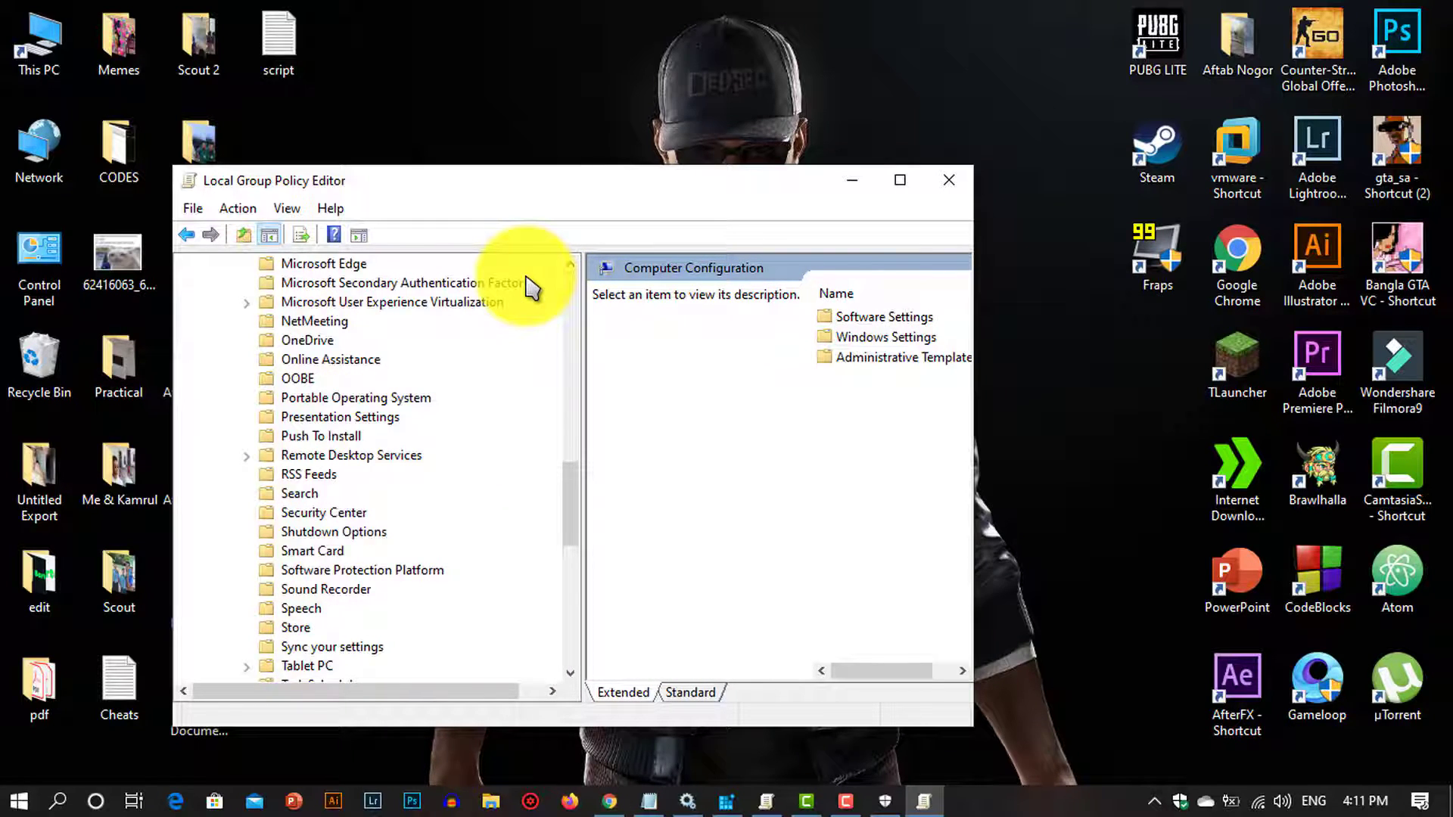
scroll(526, 286, up, 2)
scroll(526, 286, down, 2)
scroll(525, 286, down, 2)
scroll(526, 286, down, 2)
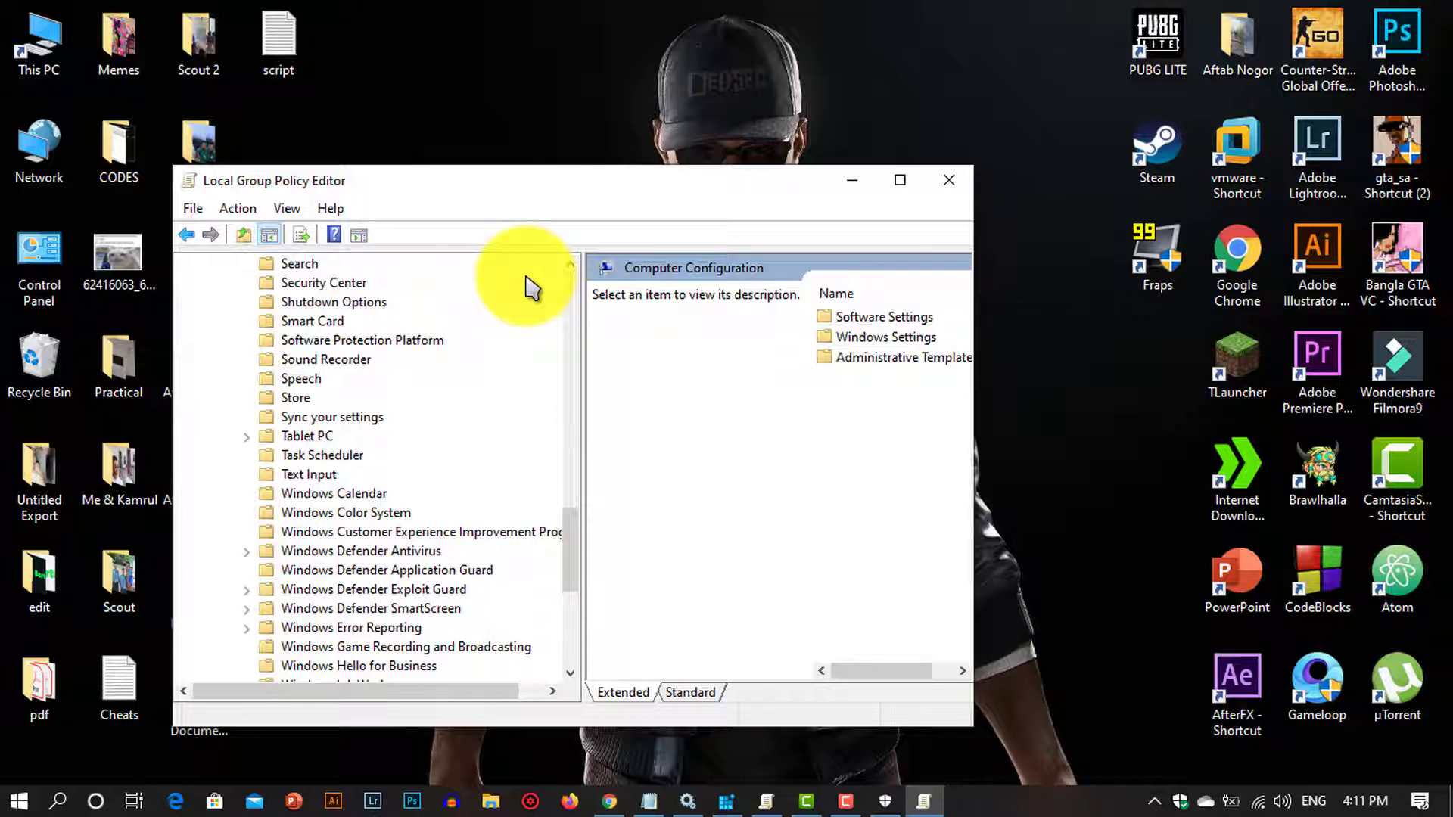
scroll(525, 287, down, 1)
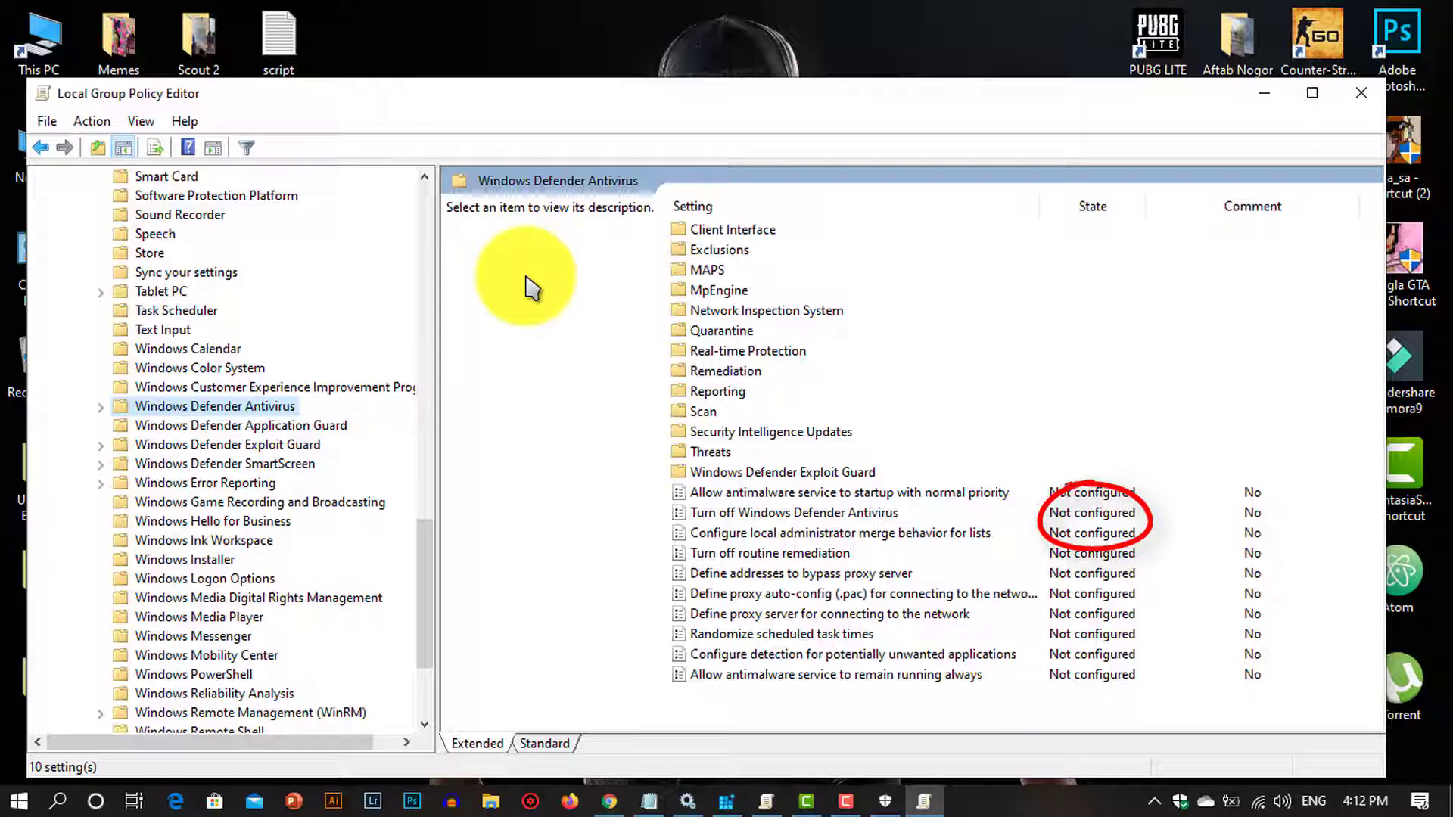
key(Down)
key(Down)
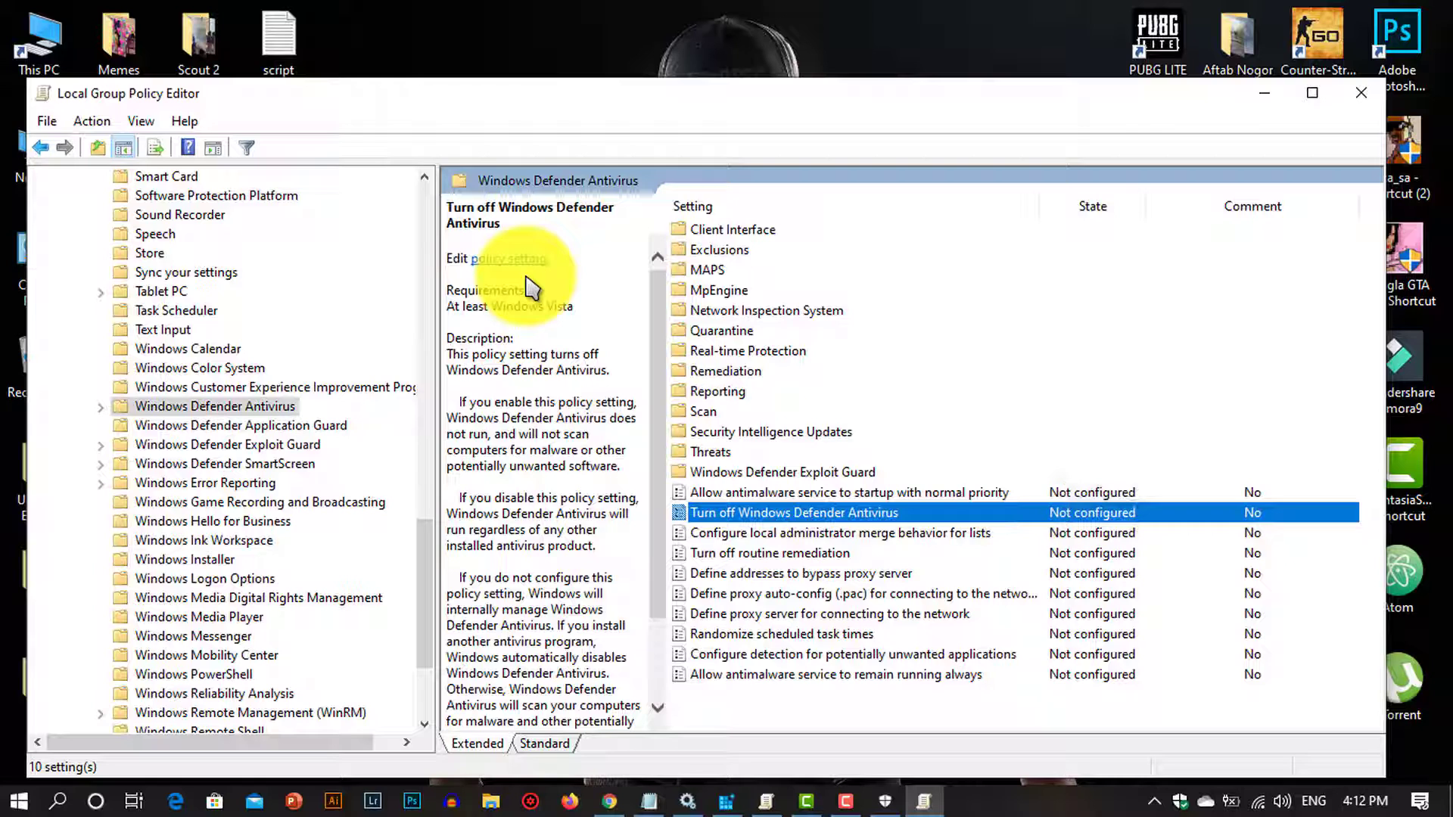
key(super+d)
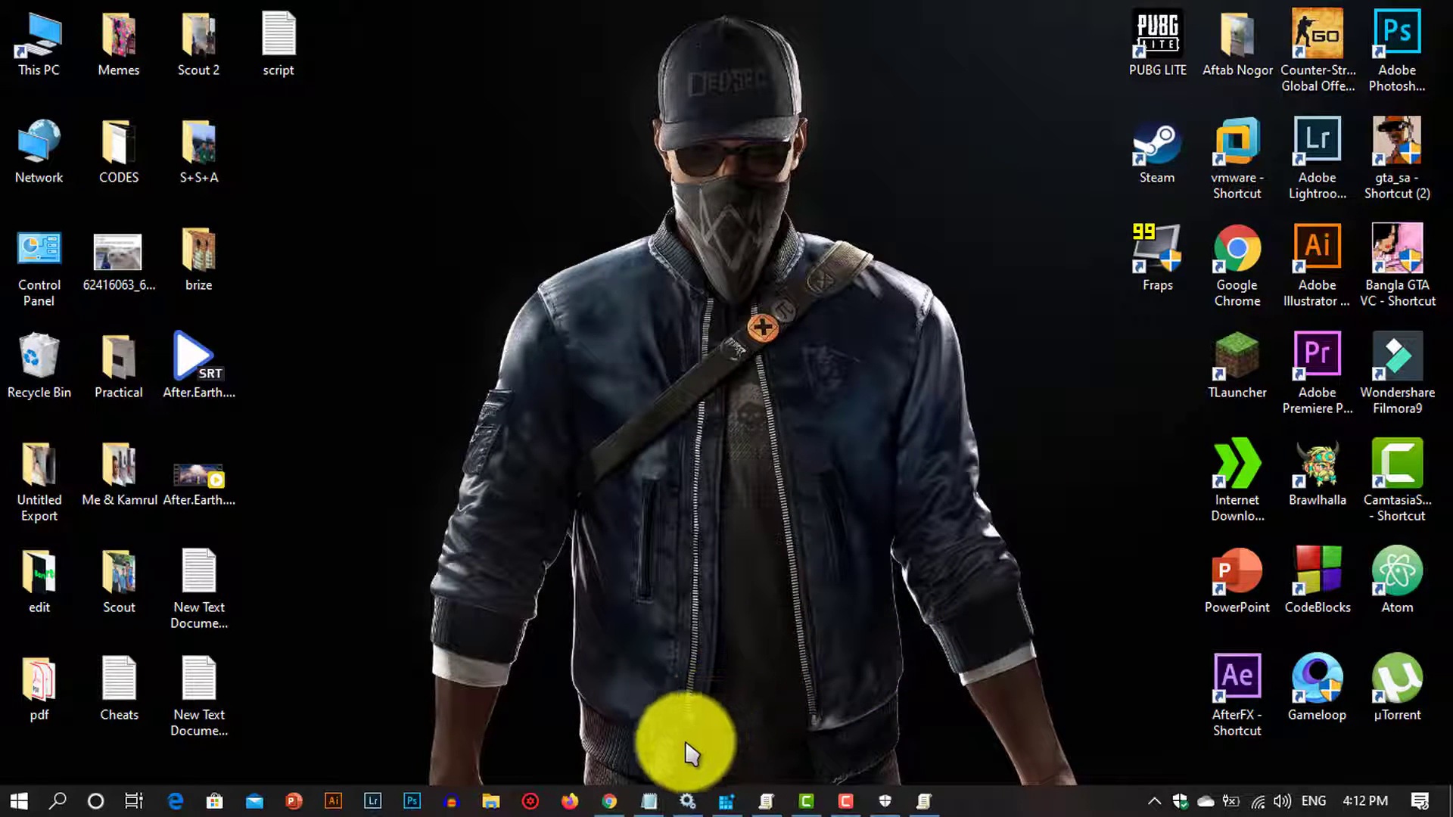
- Restore Windows Security and show Virus & threat protection with no current threats
click(885, 800)
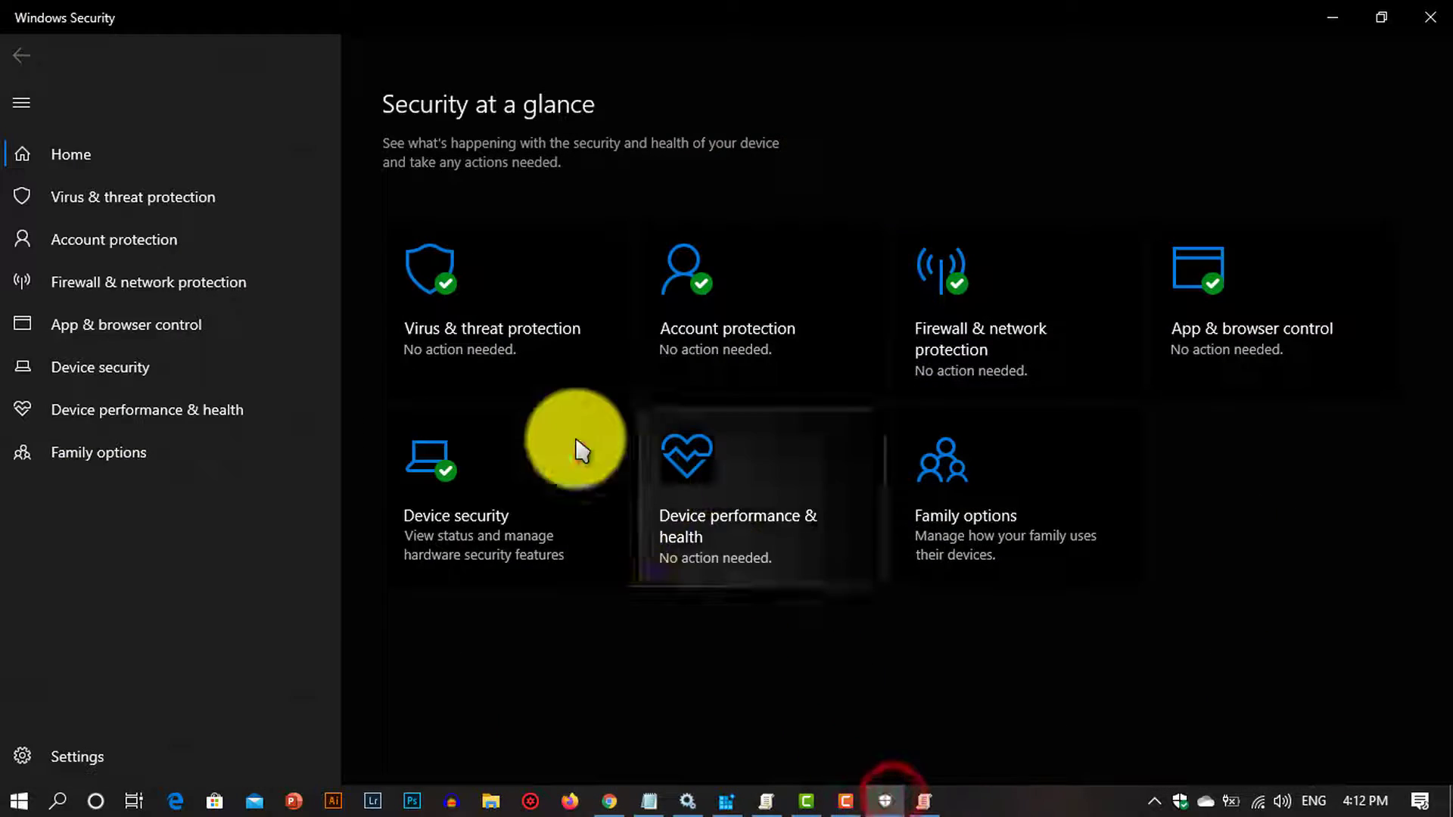
click(518, 314)
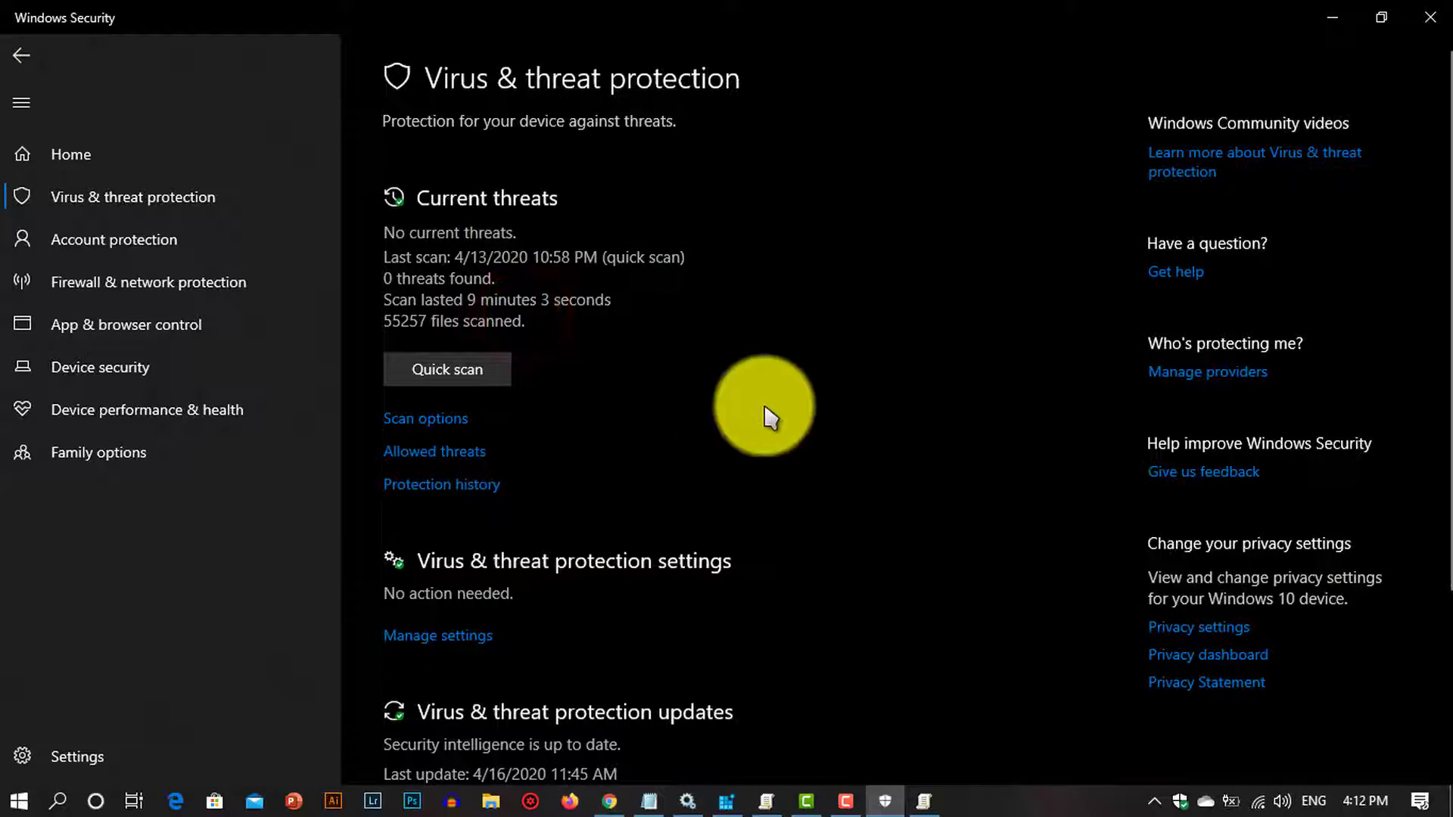